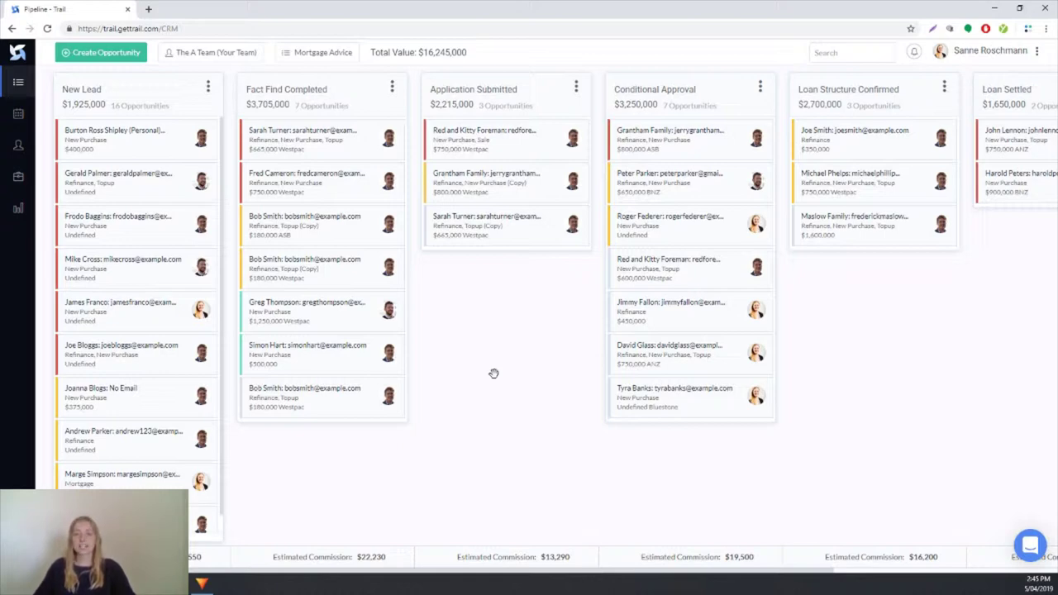
# Step: Check the latest notifications, then open the client's activity due today
pyautogui.click(915, 53)
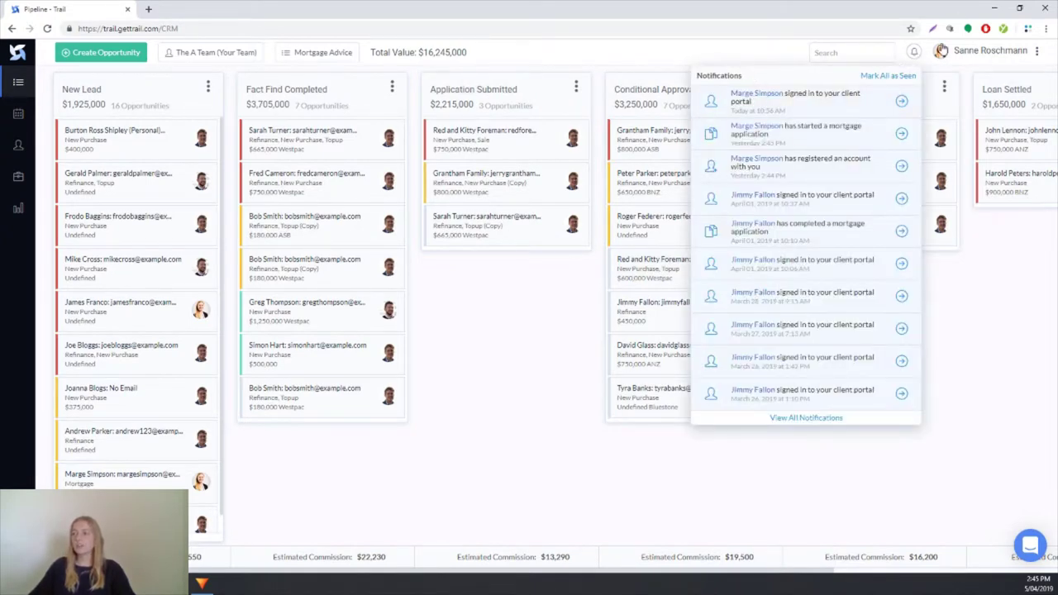
pyautogui.click(915, 60)
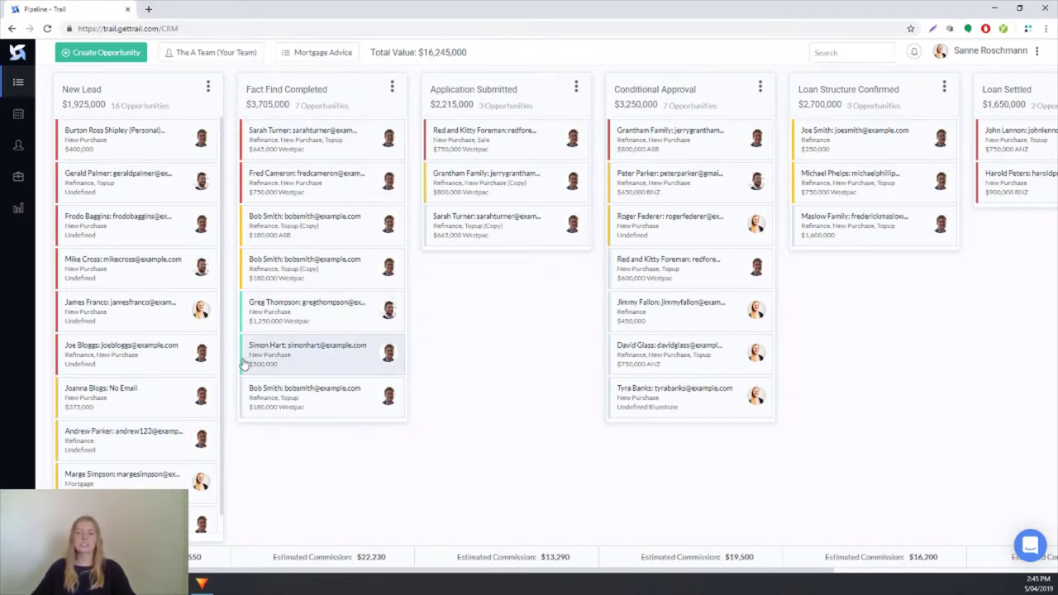
pyautogui.click(258, 365)
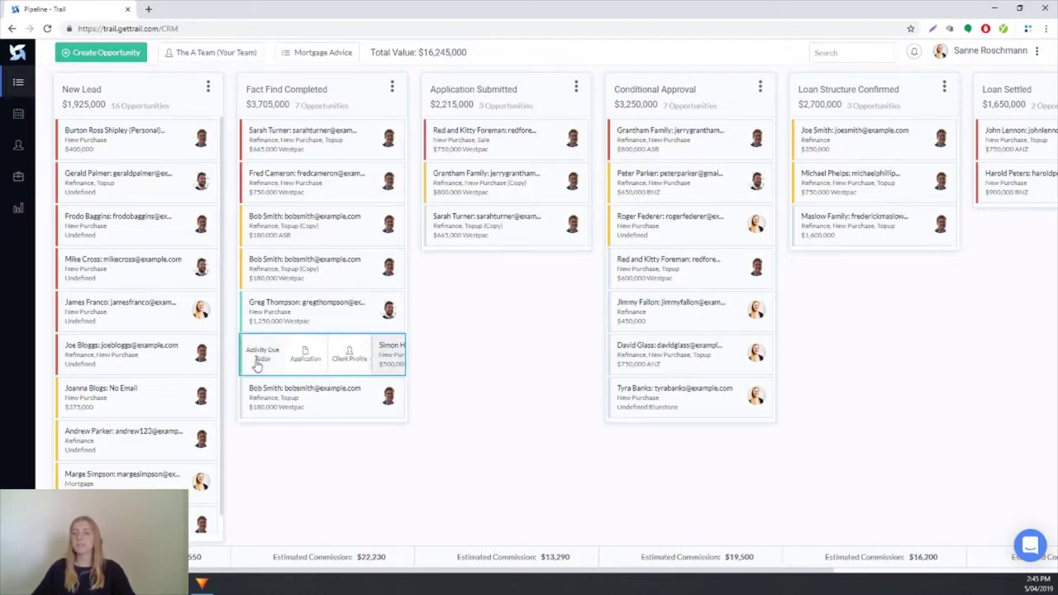
pyautogui.click(257, 363)
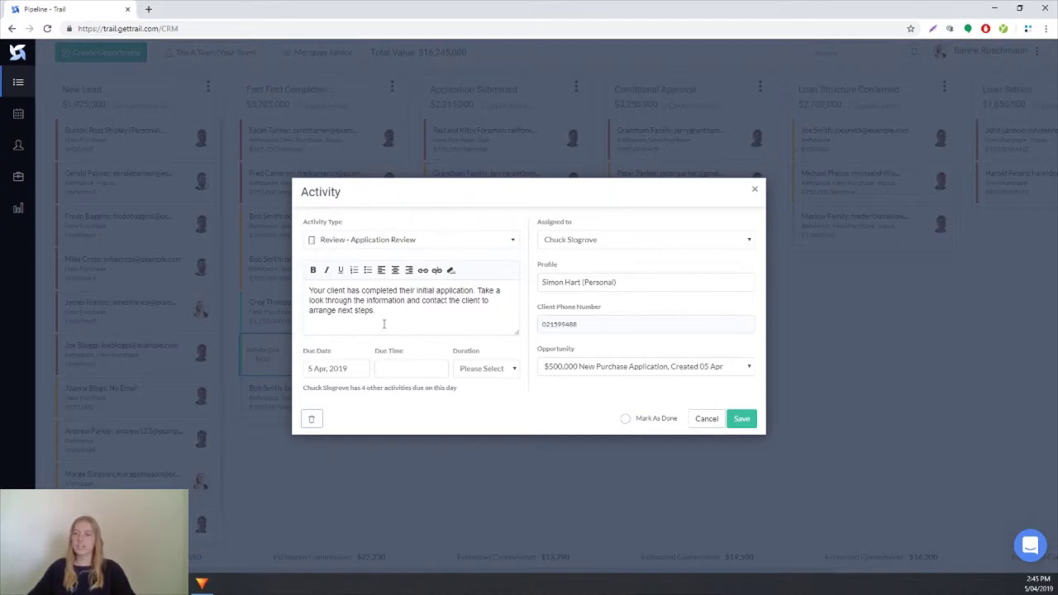
# Step: Save and close the review activity, then open the client's $500,000 New Purchase application
pyautogui.click(742, 421)
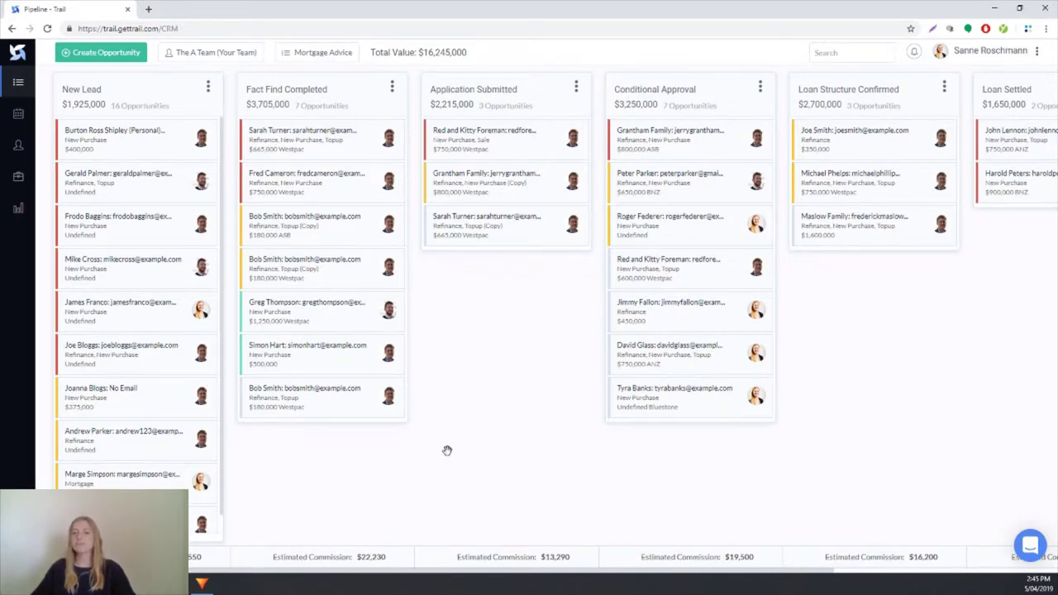
pyautogui.moveTo(317, 359)
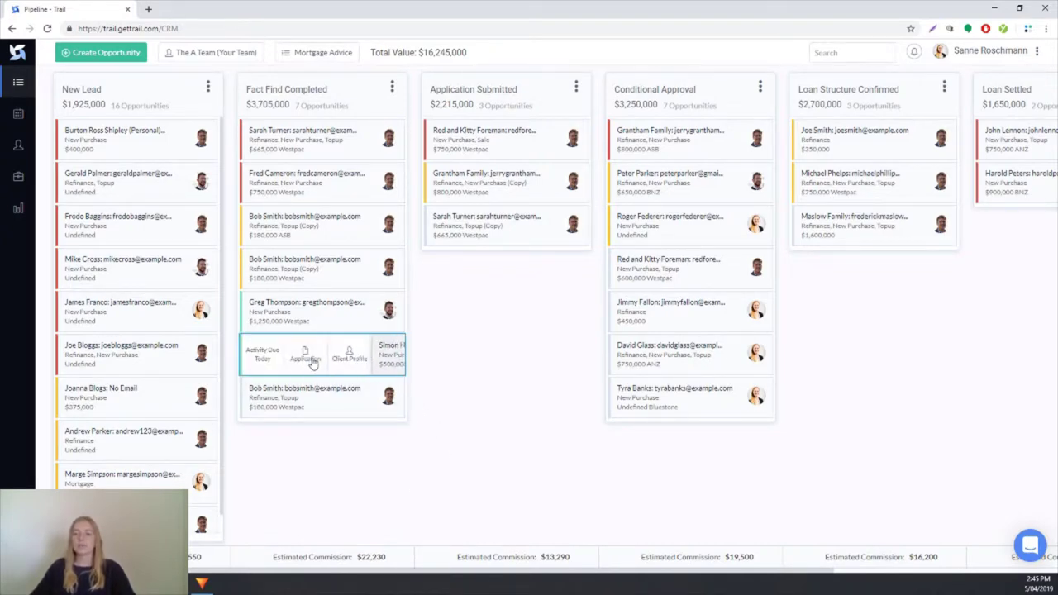
pyautogui.click(305, 360)
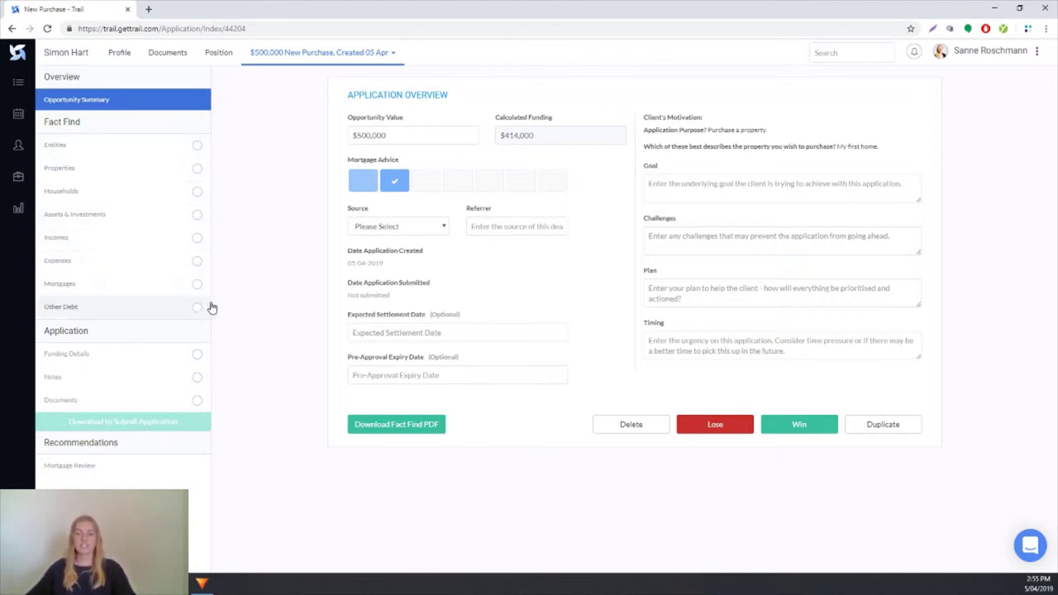
# Step: Replace the client's primary phone number in the fact find's Entities and save the contact details
pyautogui.click(148, 155)
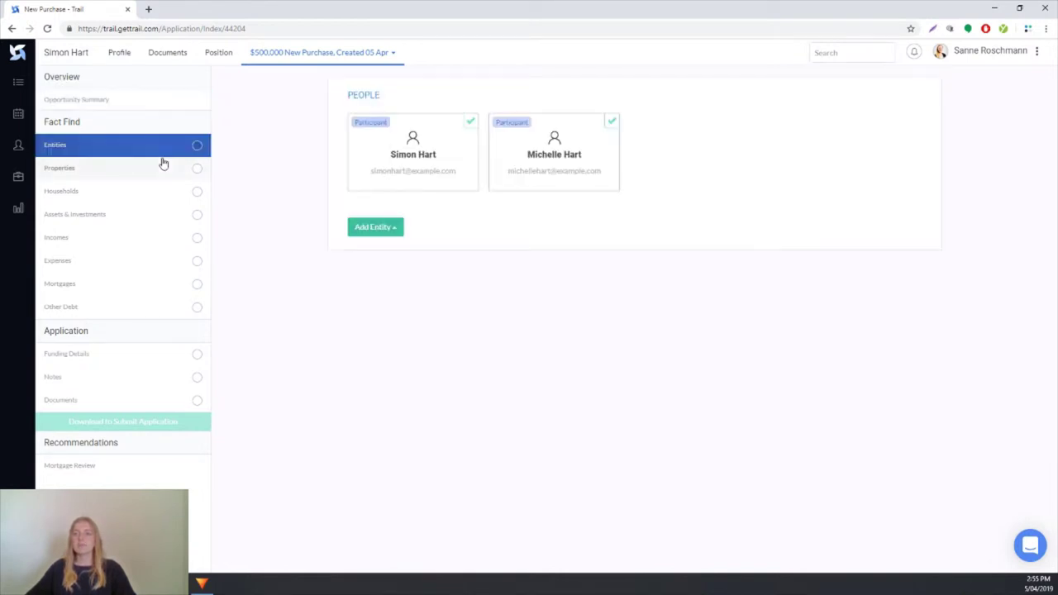
pyautogui.click(412, 158)
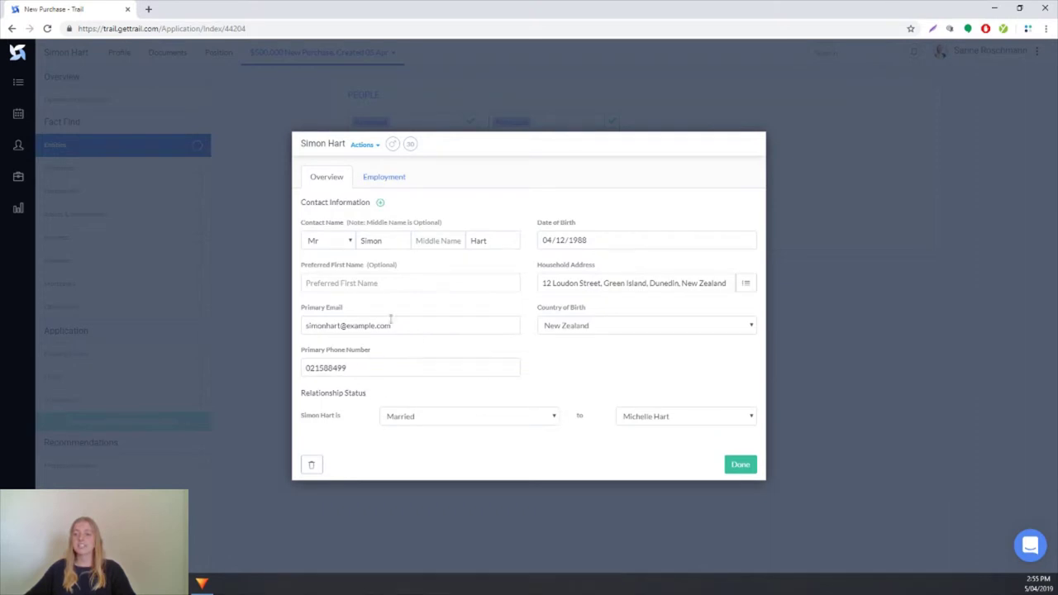
pyautogui.doubleClick(355, 366)
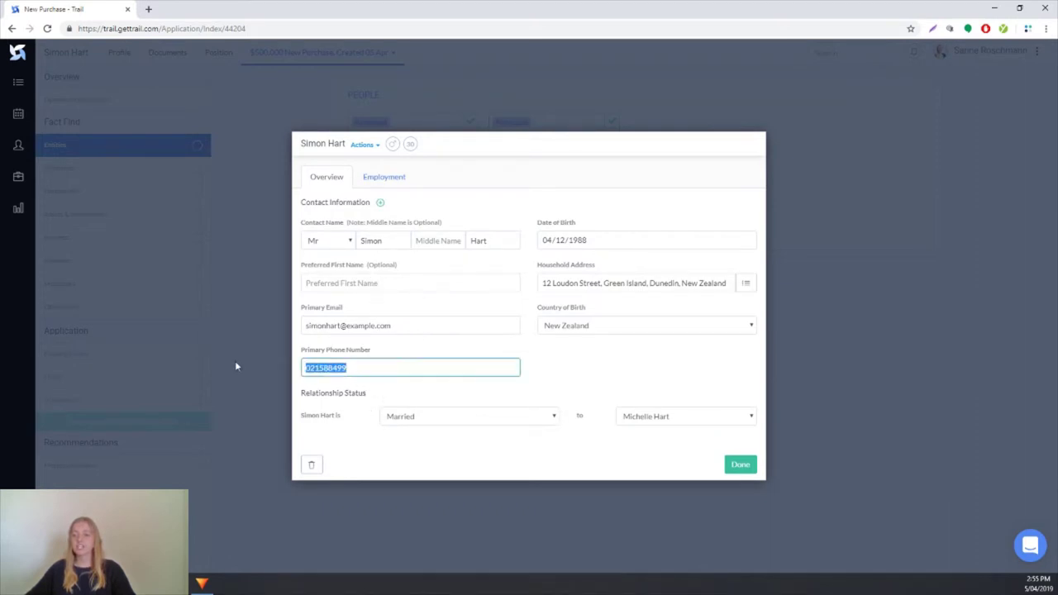
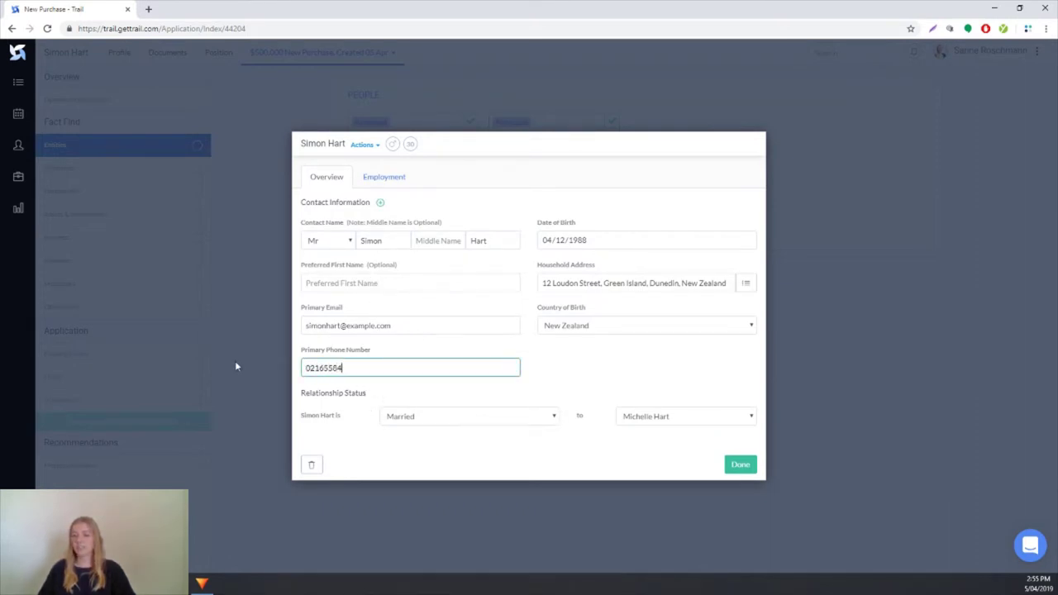
pyautogui.click(740, 466)
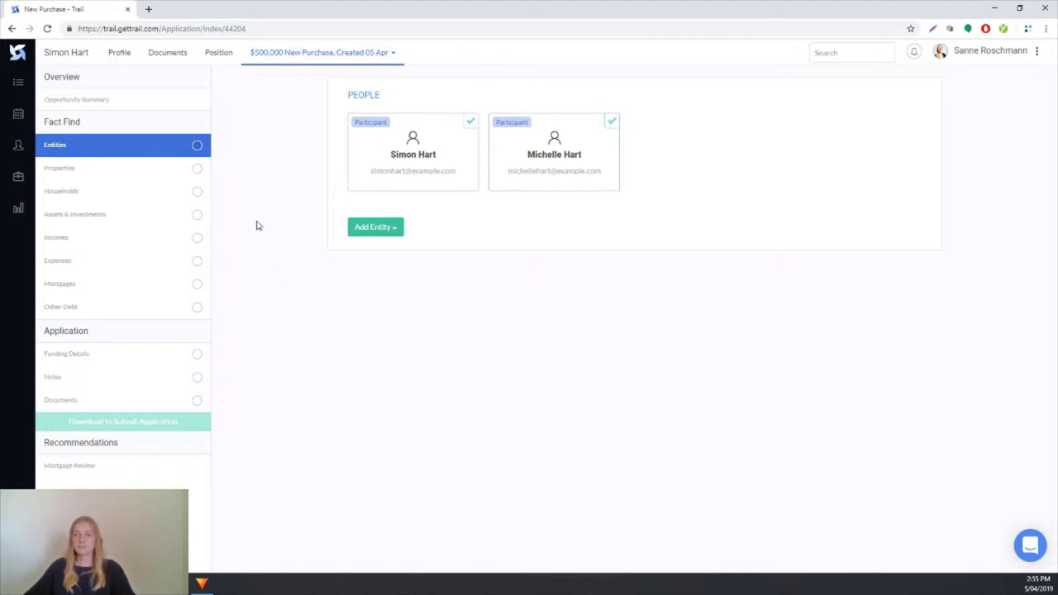
pyautogui.click(124, 238)
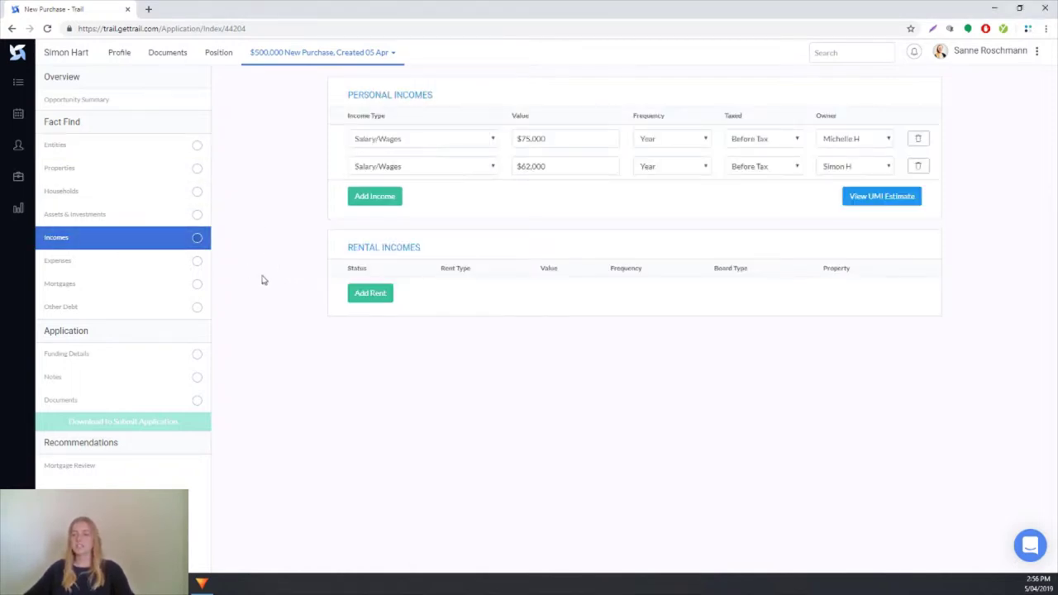
pyautogui.click(372, 294)
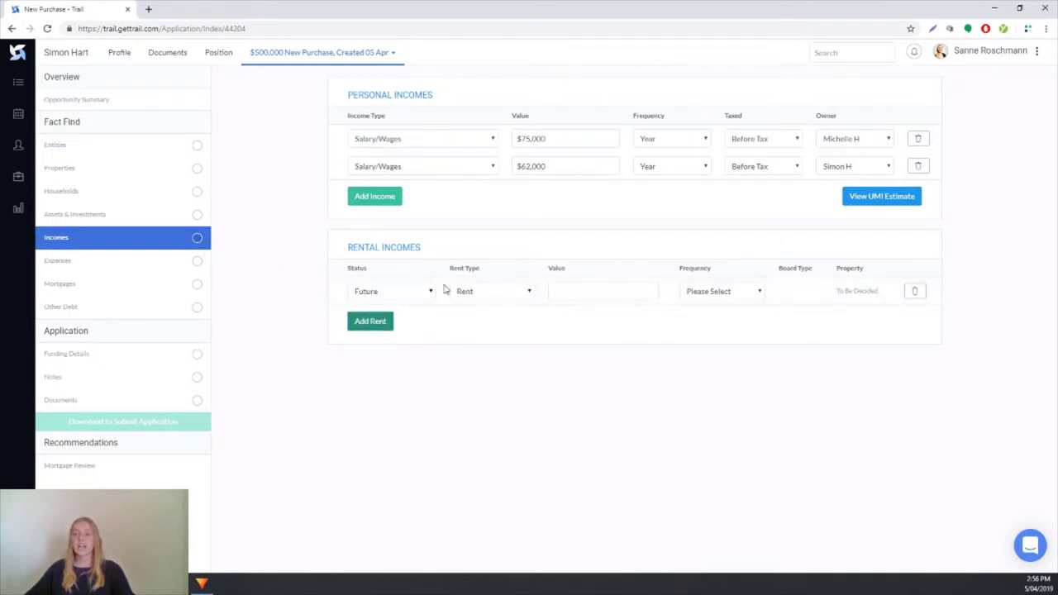
pyautogui.click(198, 240)
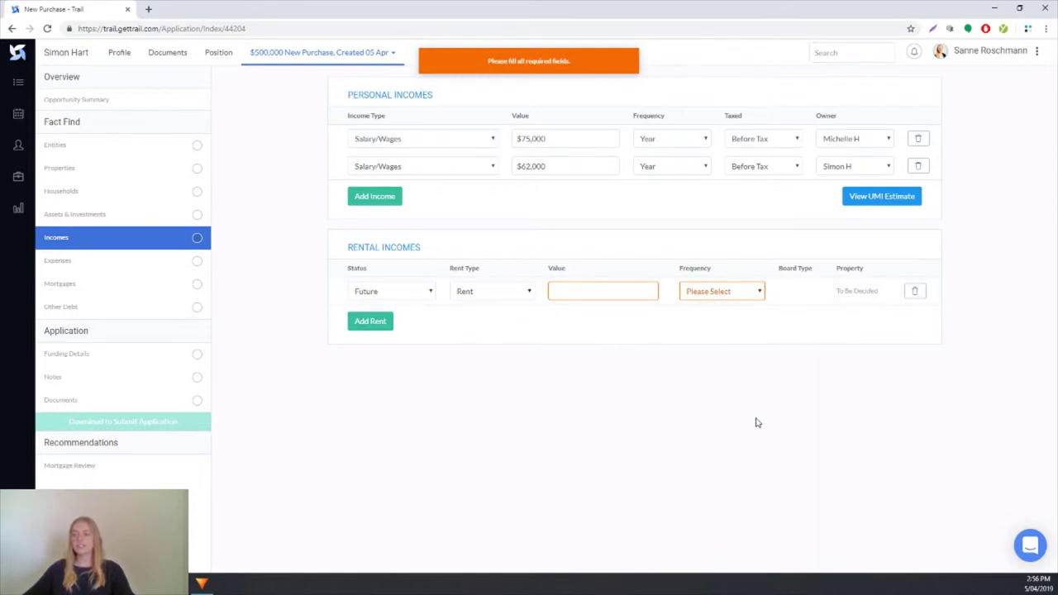
pyautogui.click(915, 291)
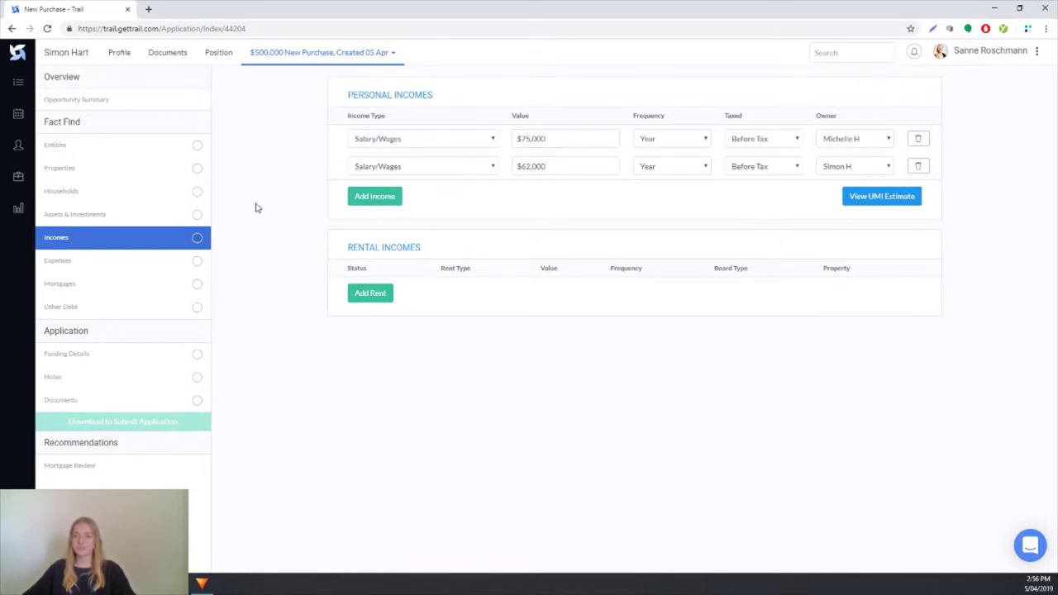
pyautogui.click(103, 220)
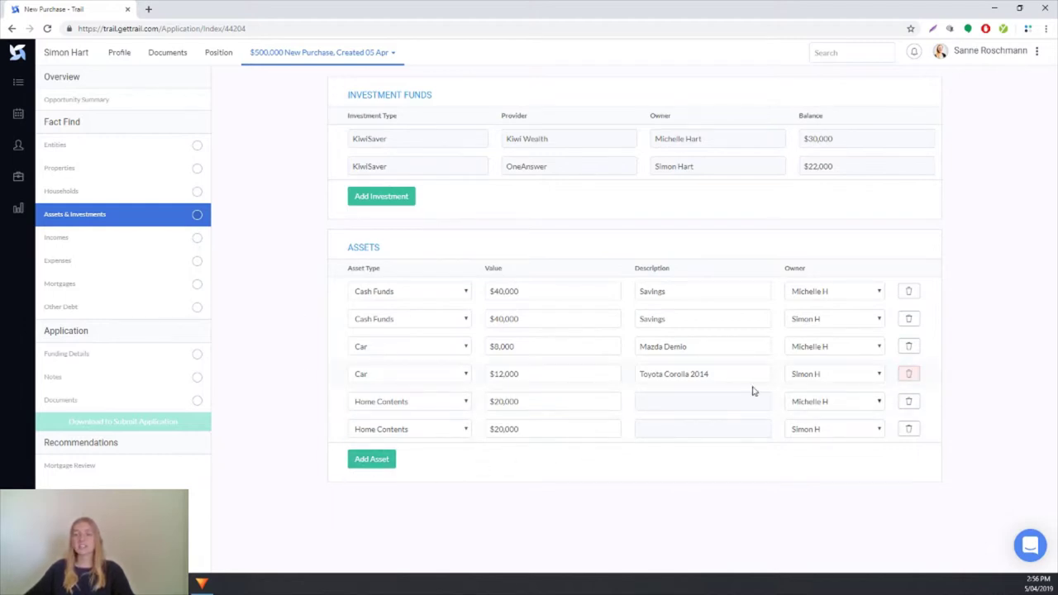
# Step: Tick Entities, Properties, Households, Assets & Investments, Incomes, Expenses and Other Debt complete, then view Funding Details
pyautogui.click(198, 146)
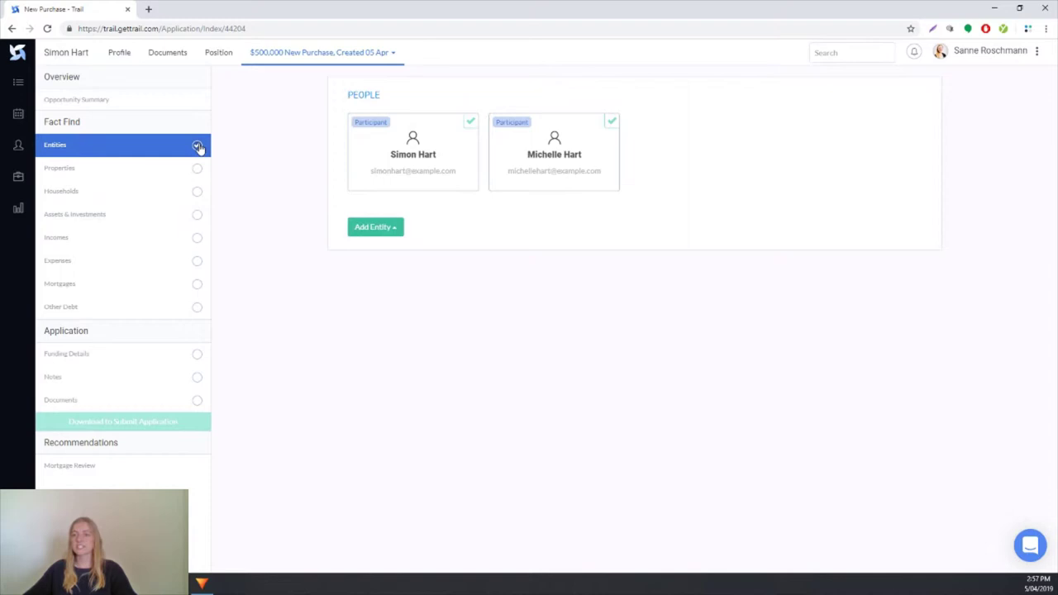
pyautogui.click(198, 145)
pyautogui.click(197, 169)
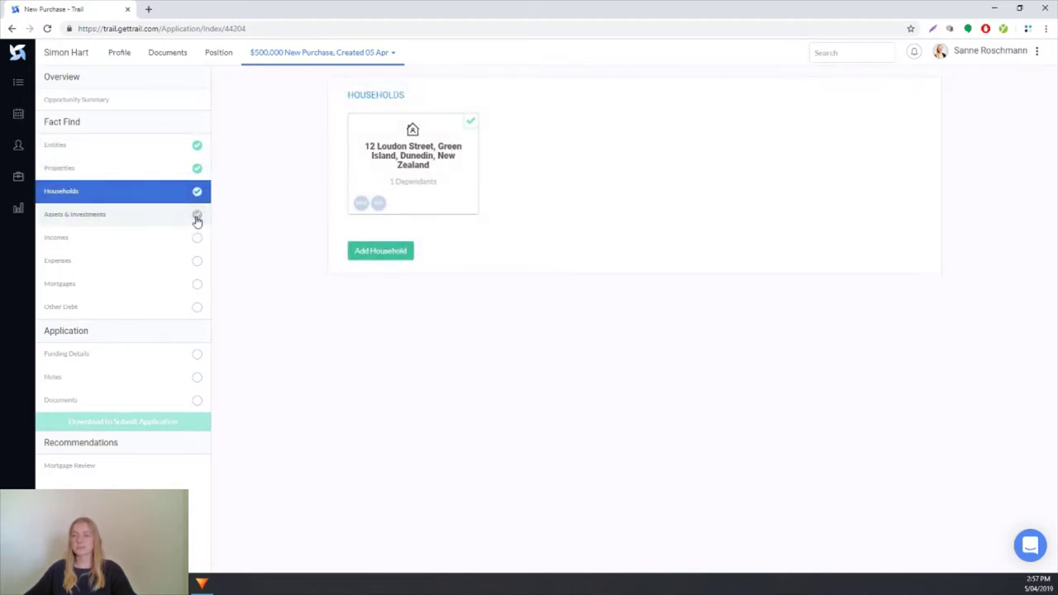
pyautogui.click(196, 215)
pyautogui.click(197, 238)
pyautogui.click(197, 262)
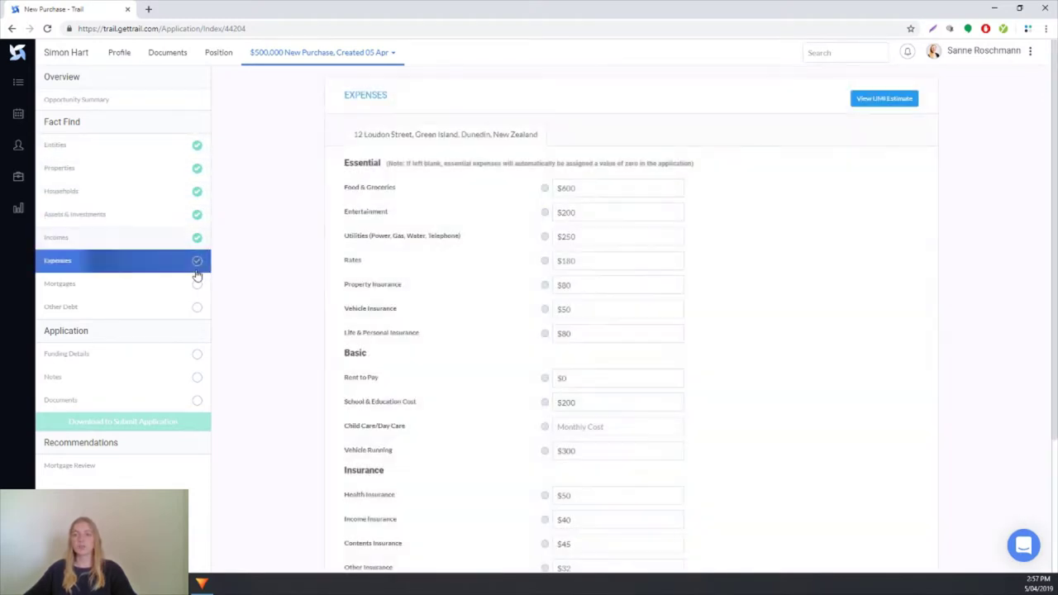
pyautogui.click(198, 284)
pyautogui.click(198, 310)
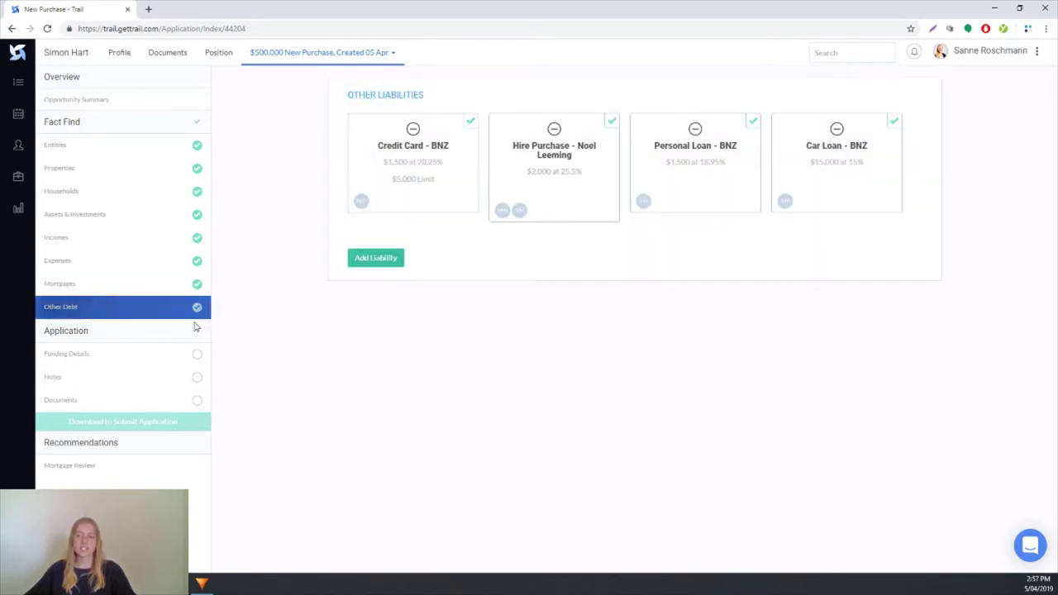
pyautogui.click(97, 357)
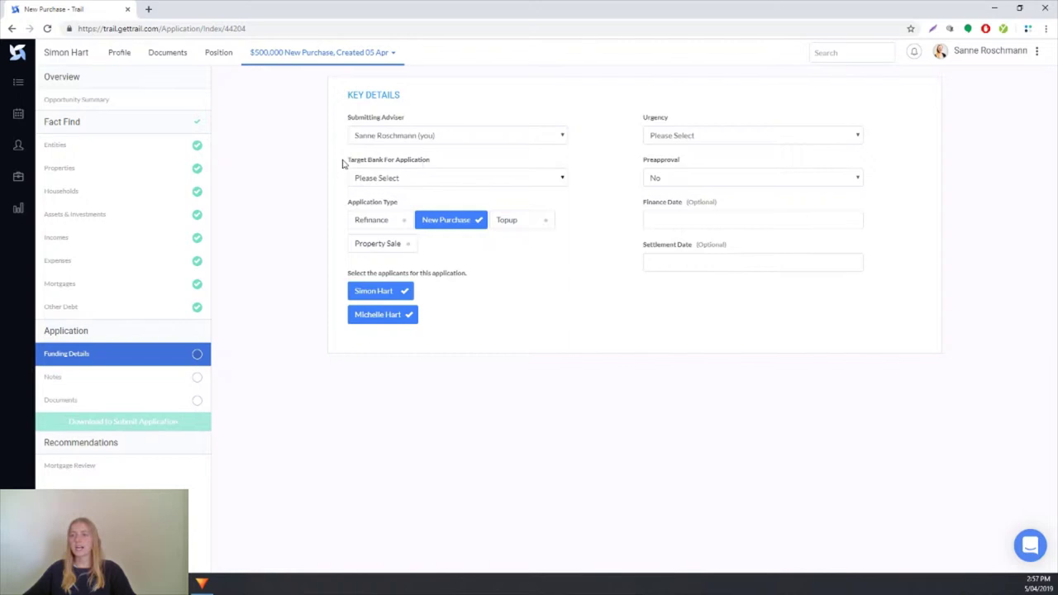
# Step: Choose BNZ as the target bank and include both applicants in the funding details
pyautogui.click(524, 178)
pyautogui.click(440, 248)
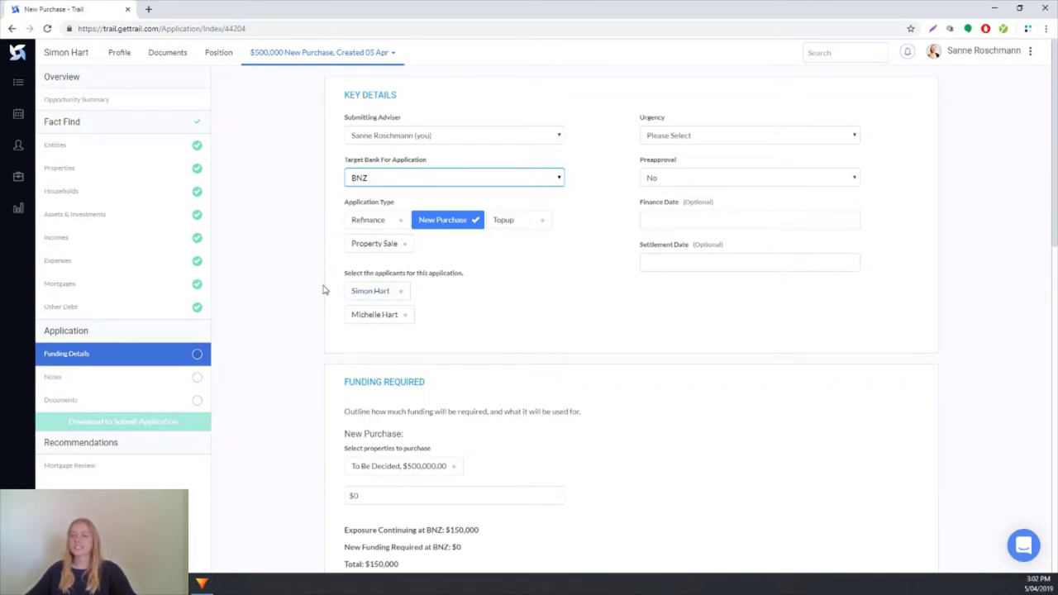
pyautogui.click(385, 299)
pyautogui.click(378, 314)
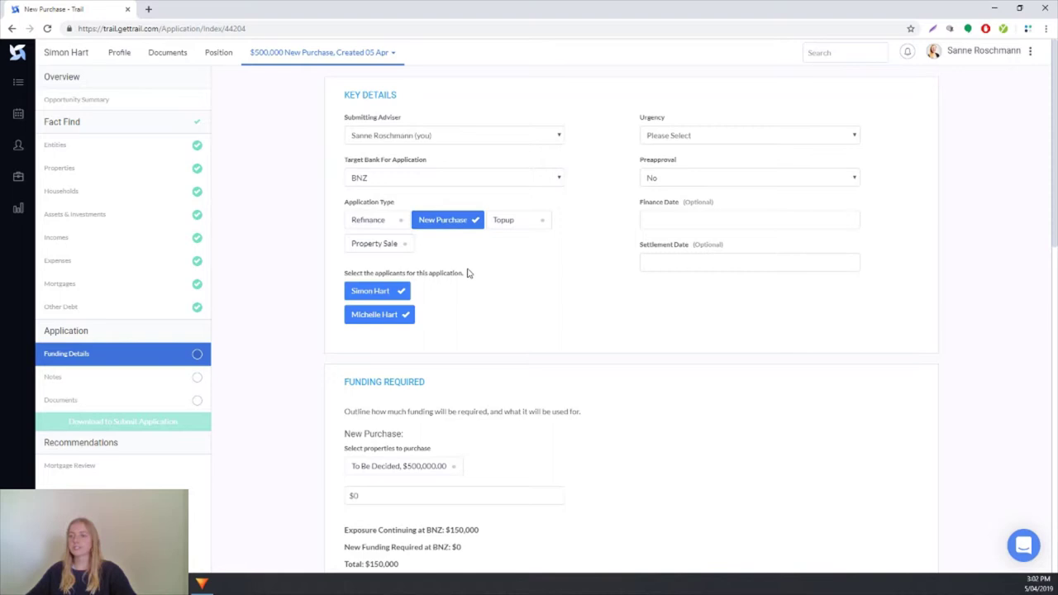
pyautogui.scroll(-2, 654, 359)
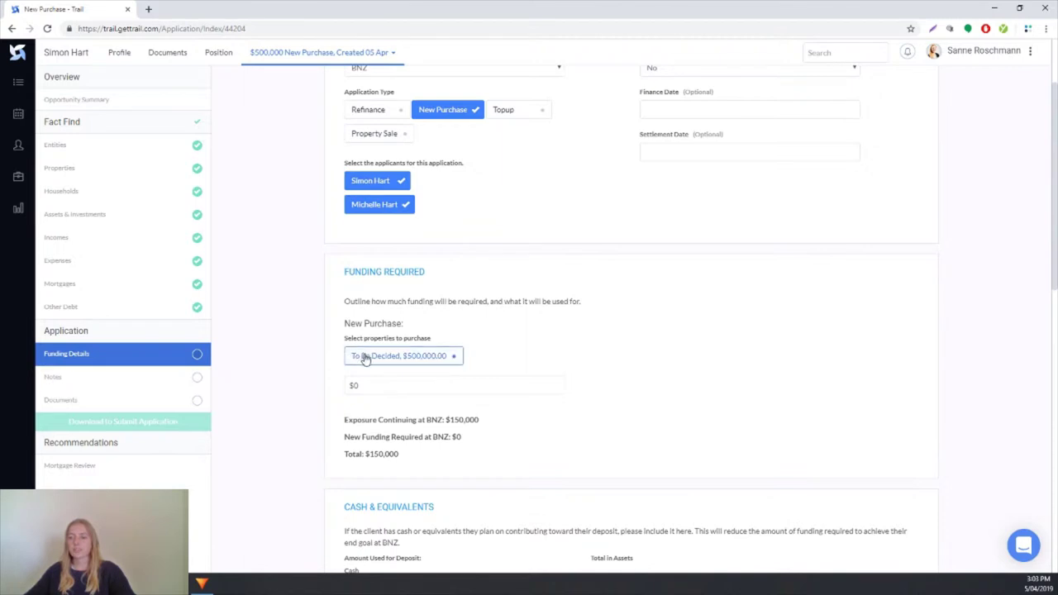
# Step: Select the To Be Decided $500,000 property as the purchase, making new funding required $500,000
pyautogui.click(397, 361)
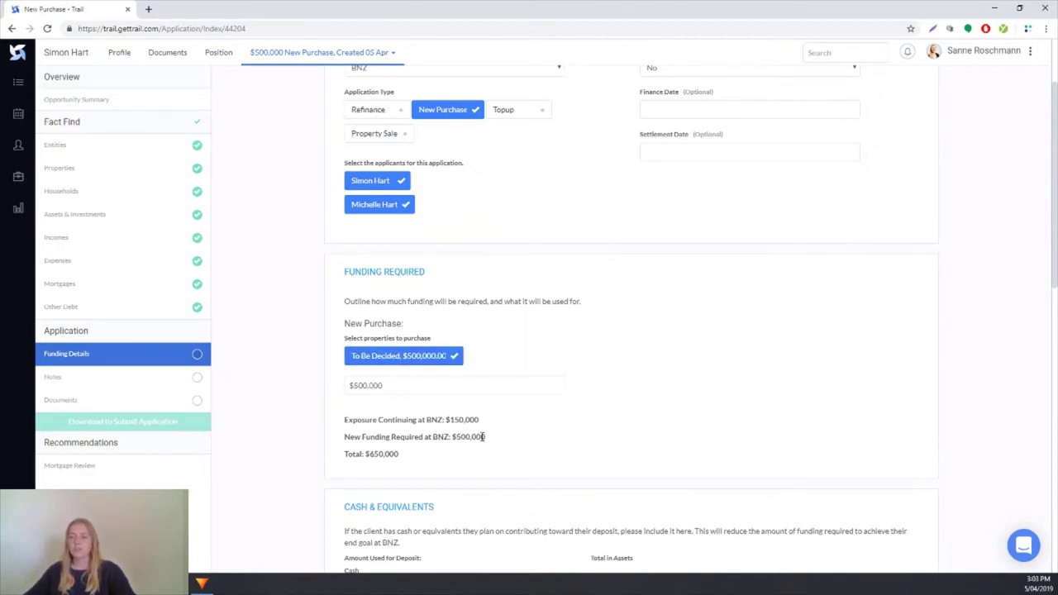
pyautogui.moveTo(485, 438); pyautogui.dragTo(432, 438)
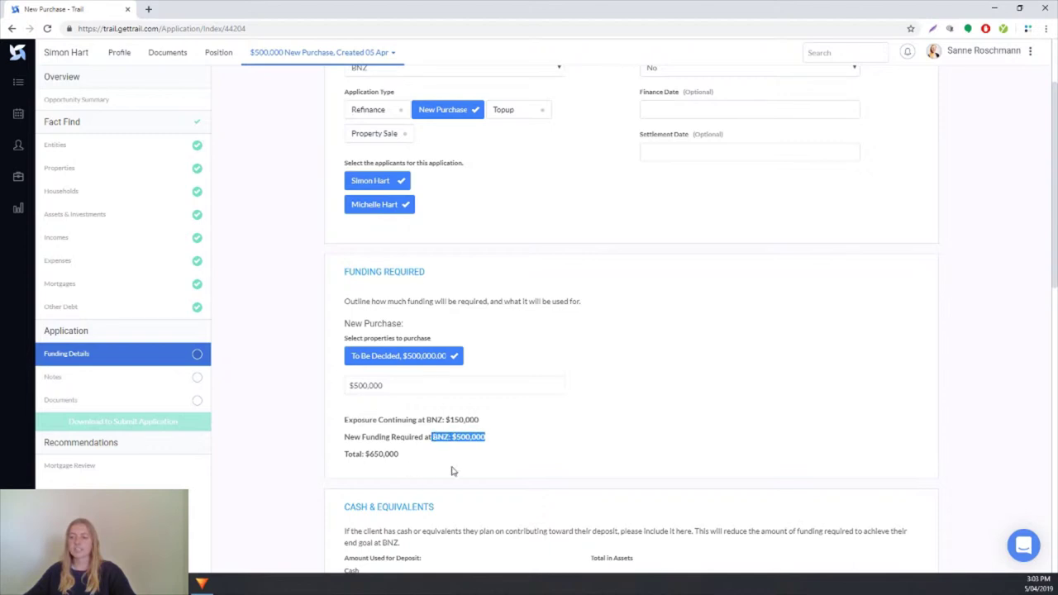
pyautogui.click(551, 449)
pyautogui.scroll(-2, 626, 433)
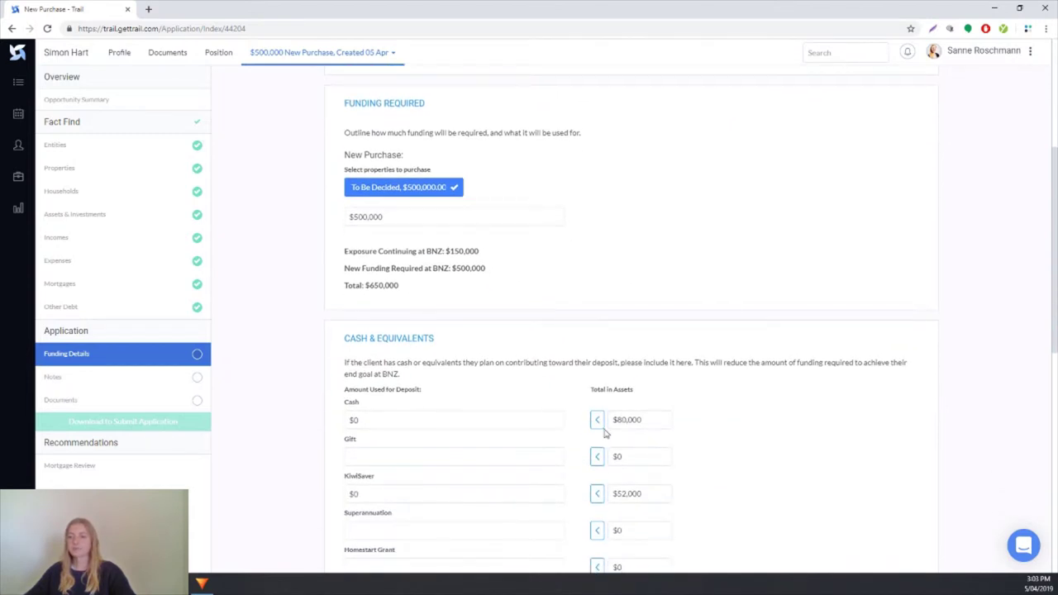
pyautogui.scroll(-2, 595, 429)
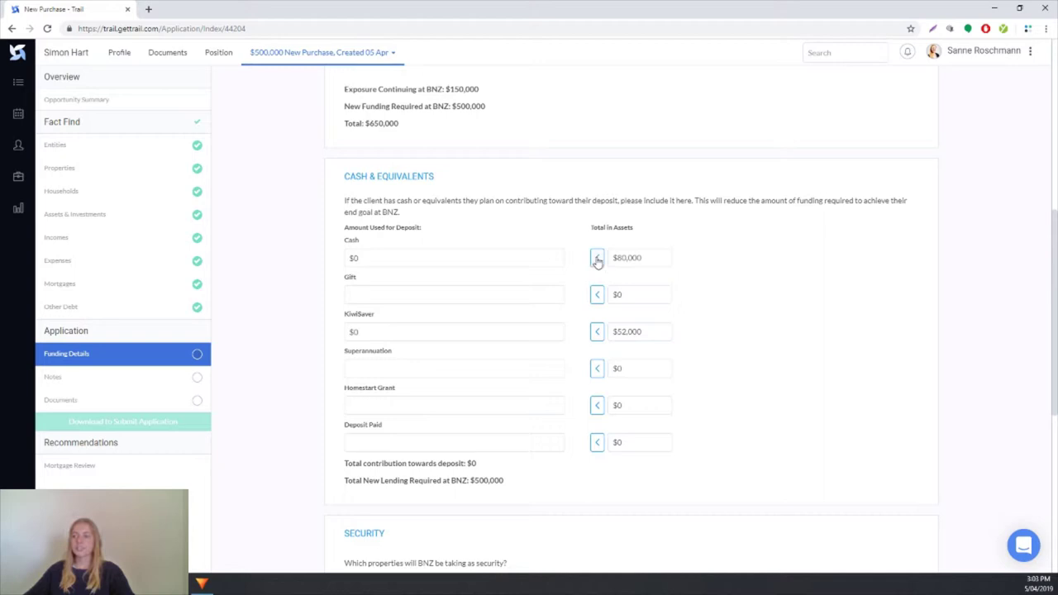
# Step: Put $80,000 cash and $40,000 KiwiSaver toward the deposit, totalling $120,000 with $380,000 new lending
pyautogui.click(597, 258)
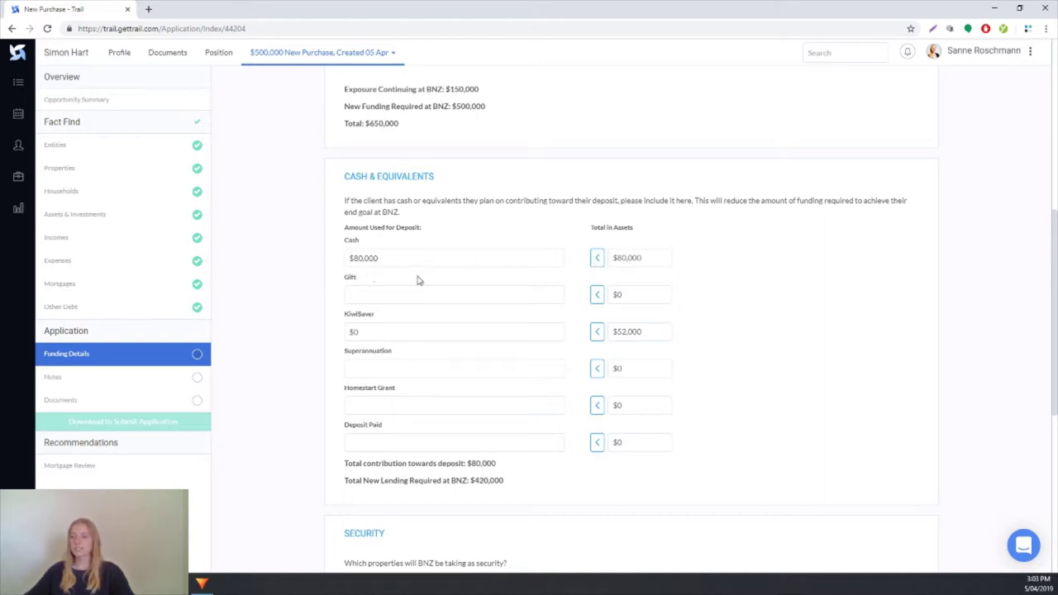
pyautogui.click(389, 257)
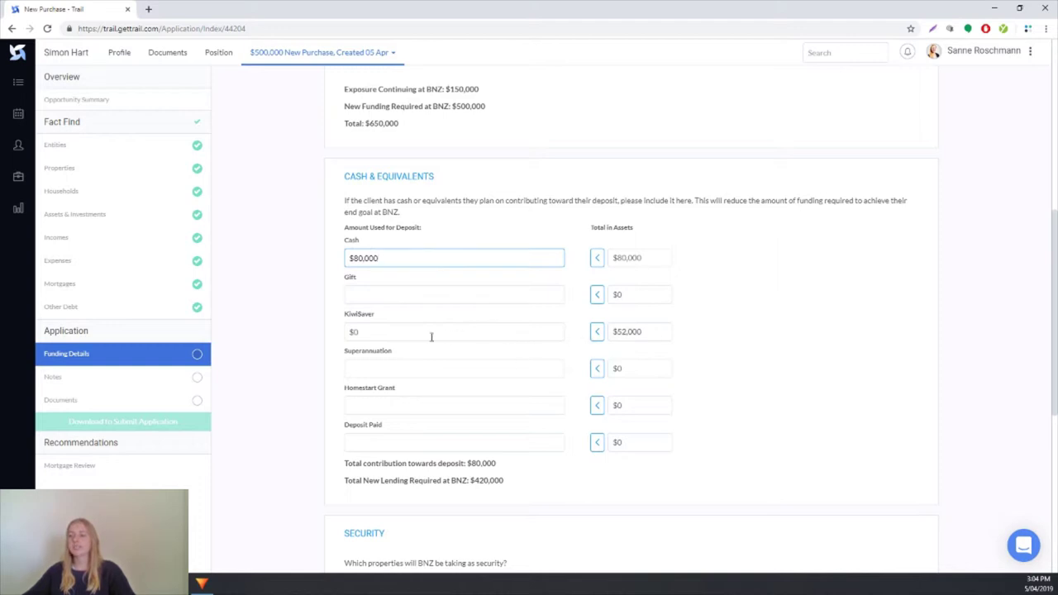
pyautogui.click(389, 336)
pyautogui.write('40,00')
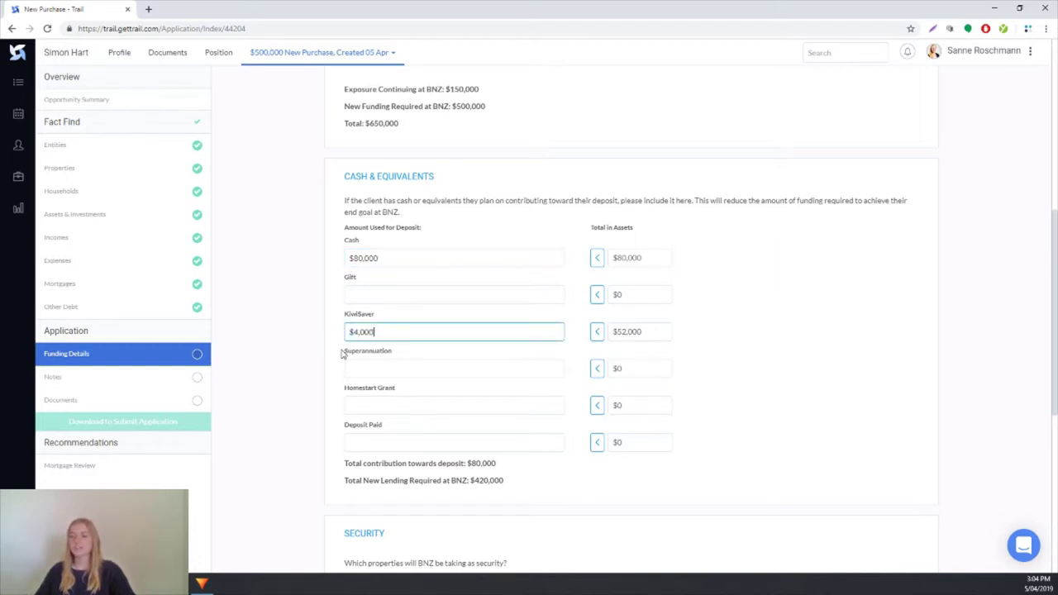
pyautogui.write('0')
pyautogui.scroll(-1, 554, 368)
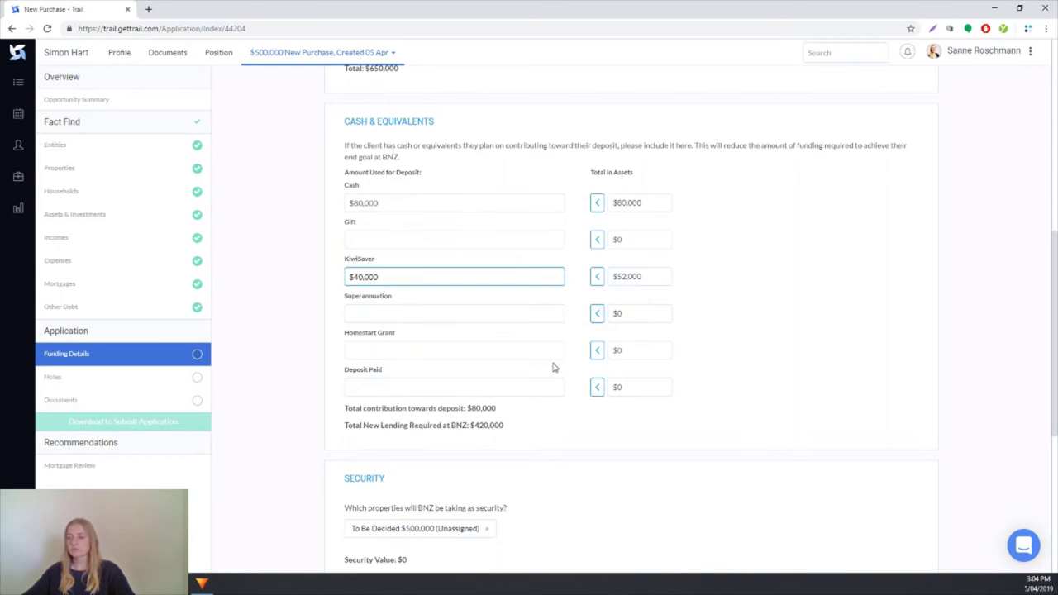
pyautogui.scroll(-1, 554, 368)
pyautogui.click(574, 369)
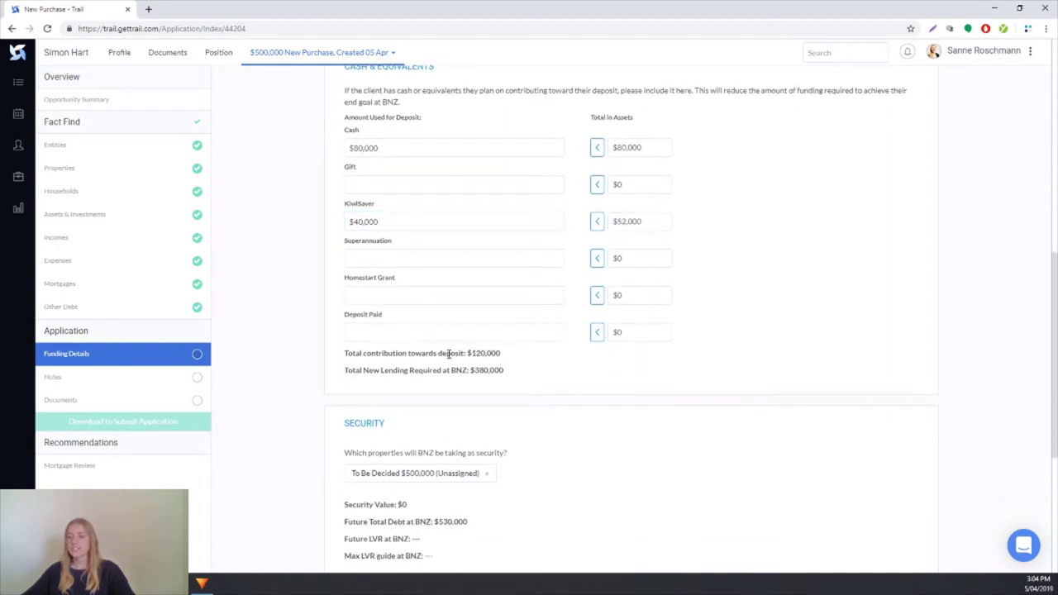
pyautogui.moveTo(447, 353); pyautogui.dragTo(510, 357)
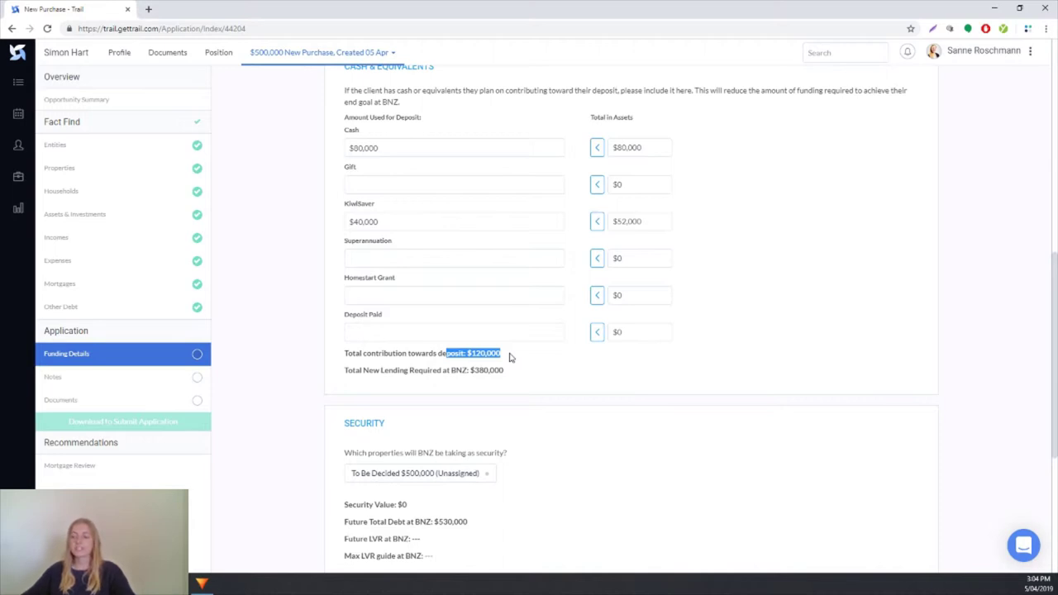
pyautogui.moveTo(506, 371); pyautogui.dragTo(453, 371)
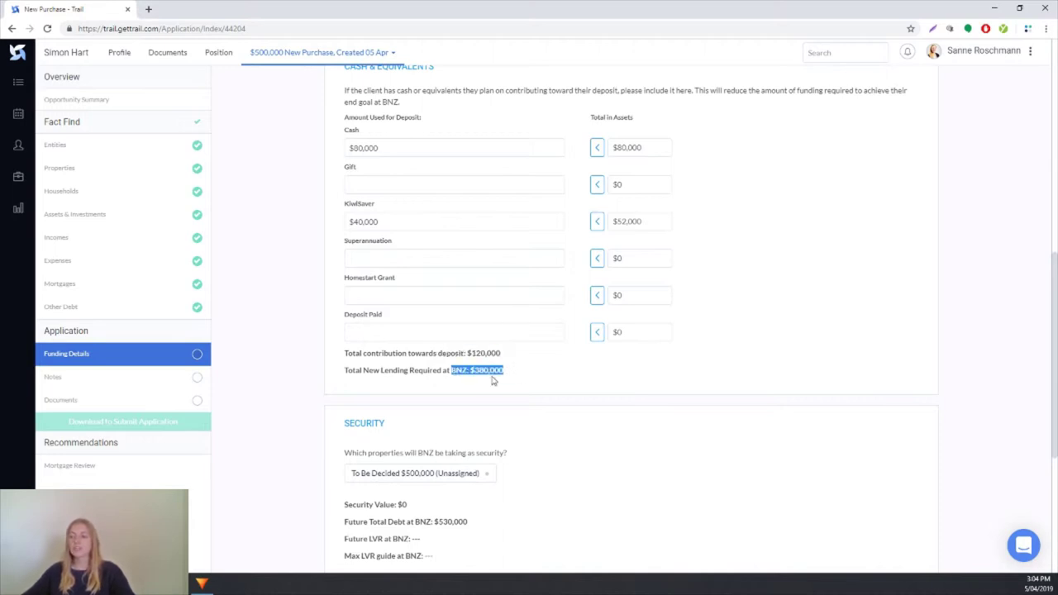
pyautogui.click(557, 397)
pyautogui.scroll(-2, 744, 345)
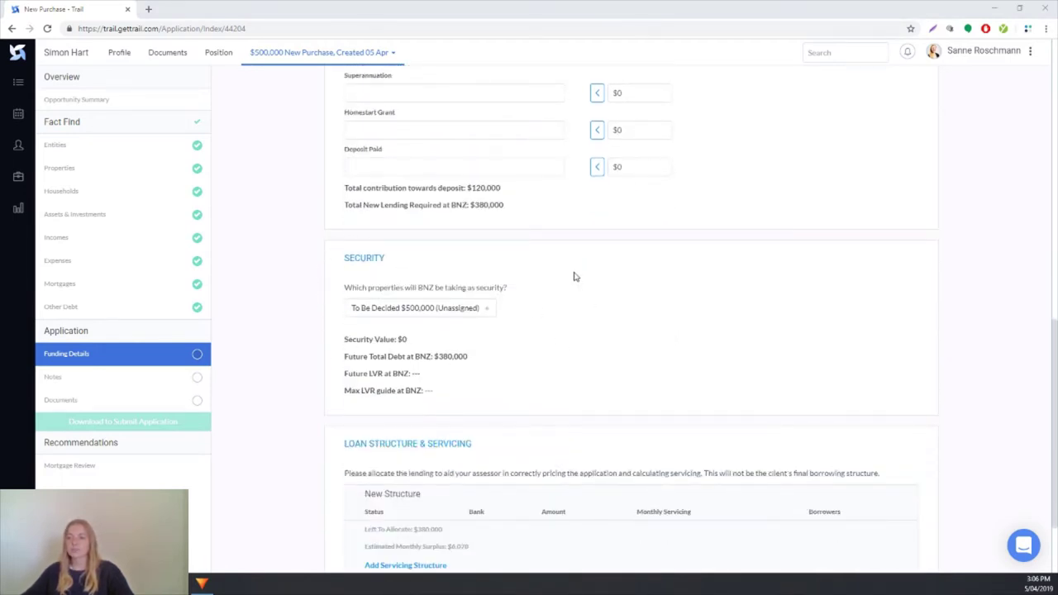
# Step: Offer the To Be Decided $500,000 property as BNZ security, giving a 76.0% future LVR
pyautogui.click(415, 315)
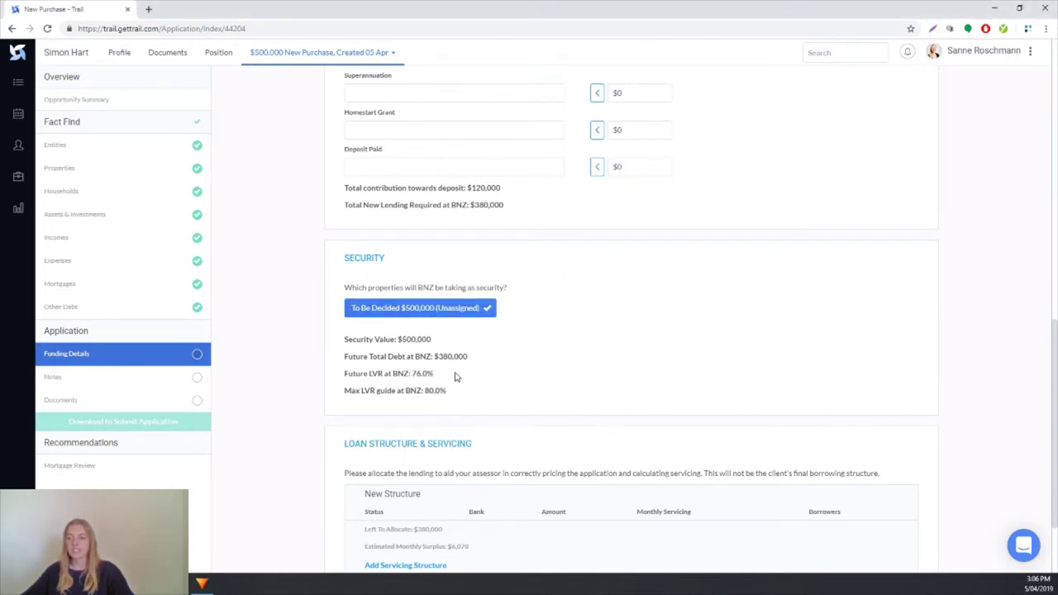
pyautogui.moveTo(434, 374); pyautogui.dragTo(369, 373)
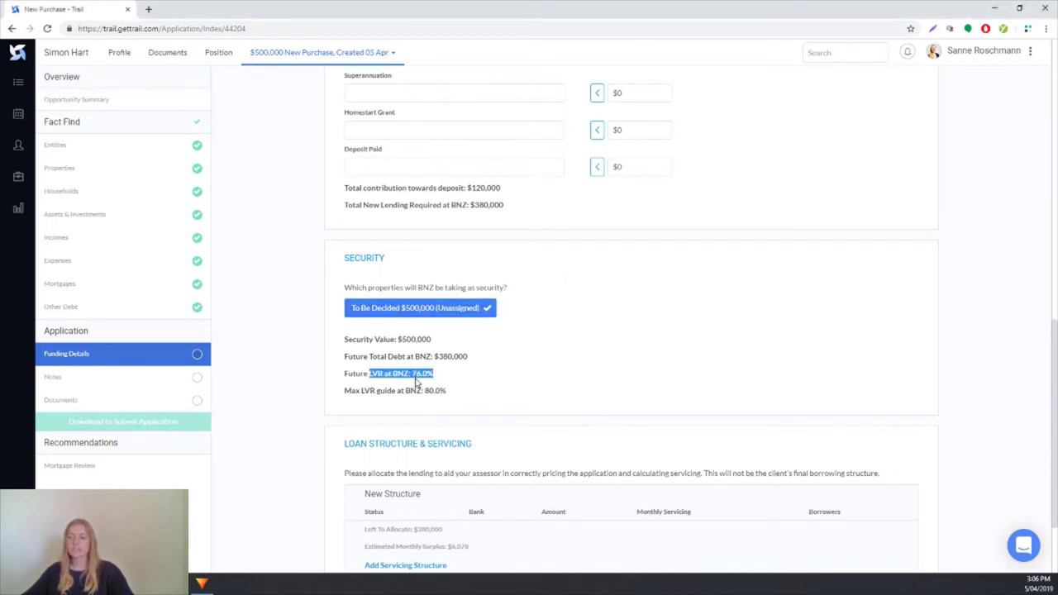
pyautogui.click(628, 362)
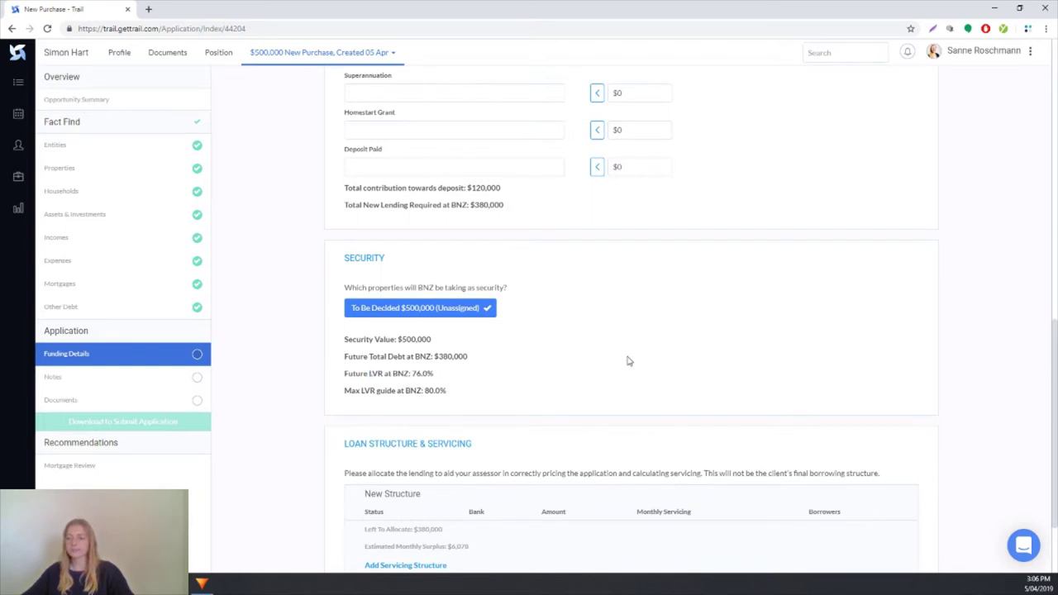
pyautogui.scroll(-3, 628, 361)
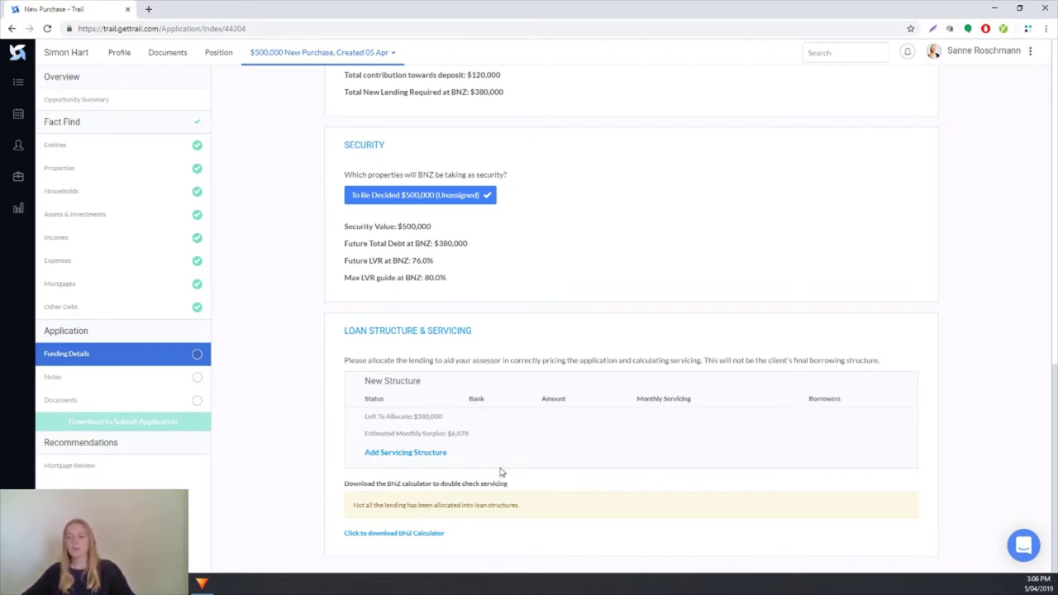
# Step: Add a $380,000 loan structure for both borrowers using the $2,762 monthly repayment estimate
pyautogui.click(425, 458)
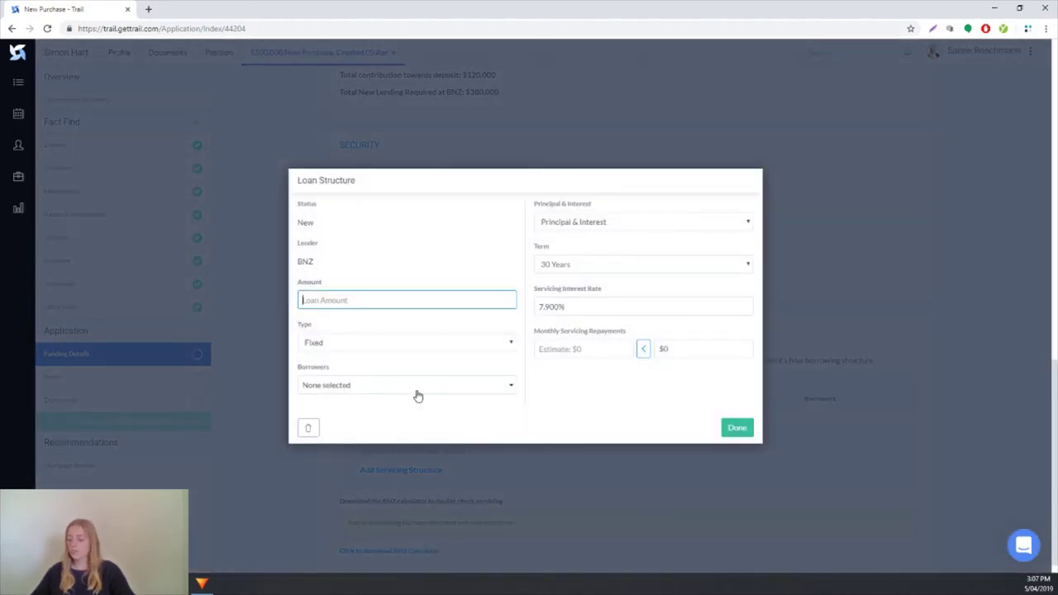
pyautogui.write('380')
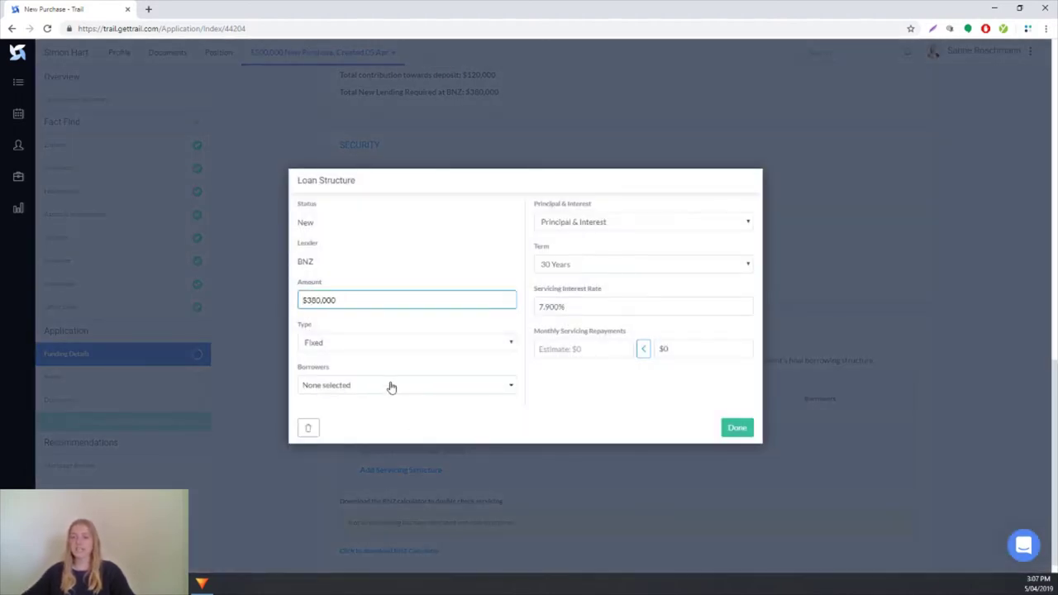
pyautogui.click(389, 386)
pyautogui.click(374, 412)
pyautogui.click(365, 426)
pyautogui.click(538, 425)
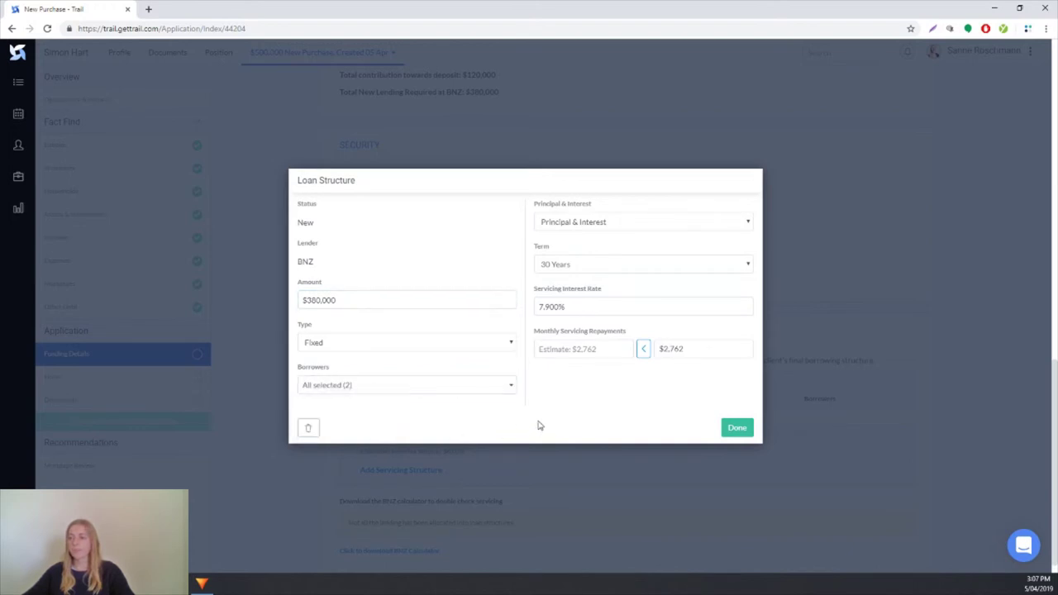
pyautogui.click(574, 307)
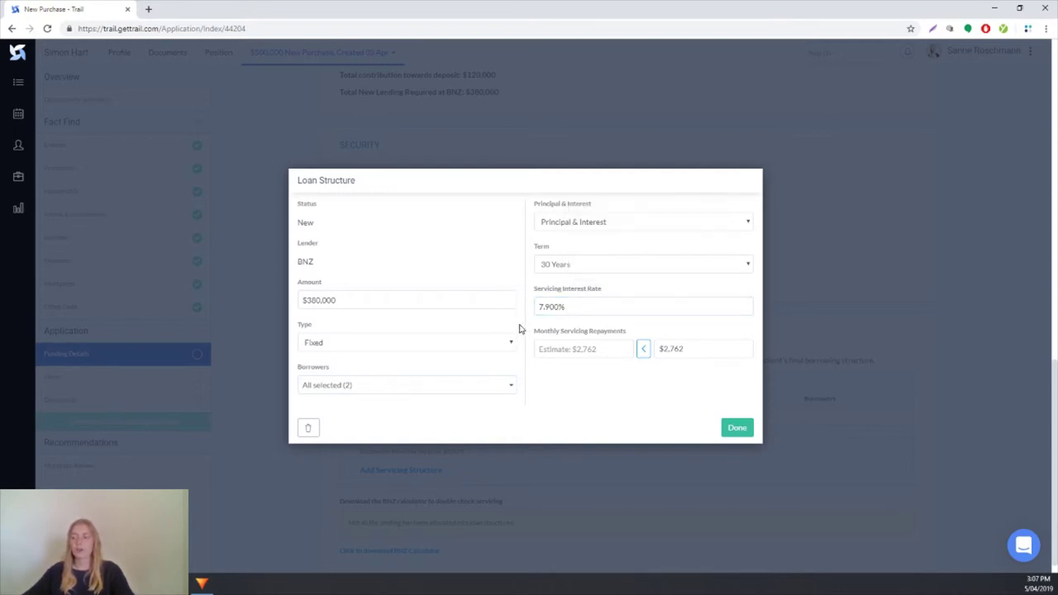
pyautogui.click(642, 351)
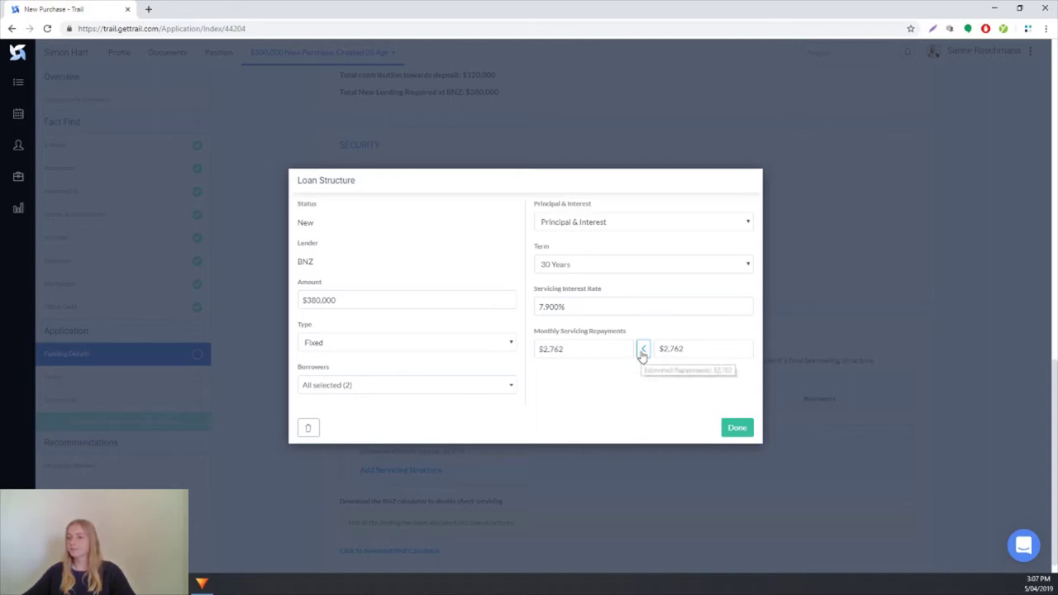
pyautogui.click(737, 428)
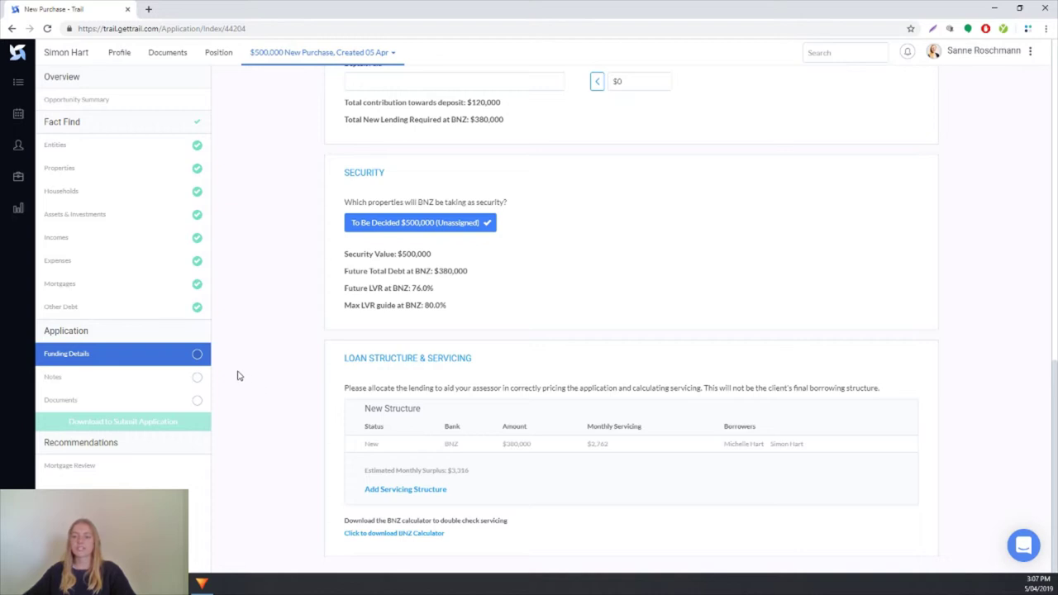
# Step: Tick Funding Details complete, then open Notes and tick it complete too
pyautogui.click(198, 356)
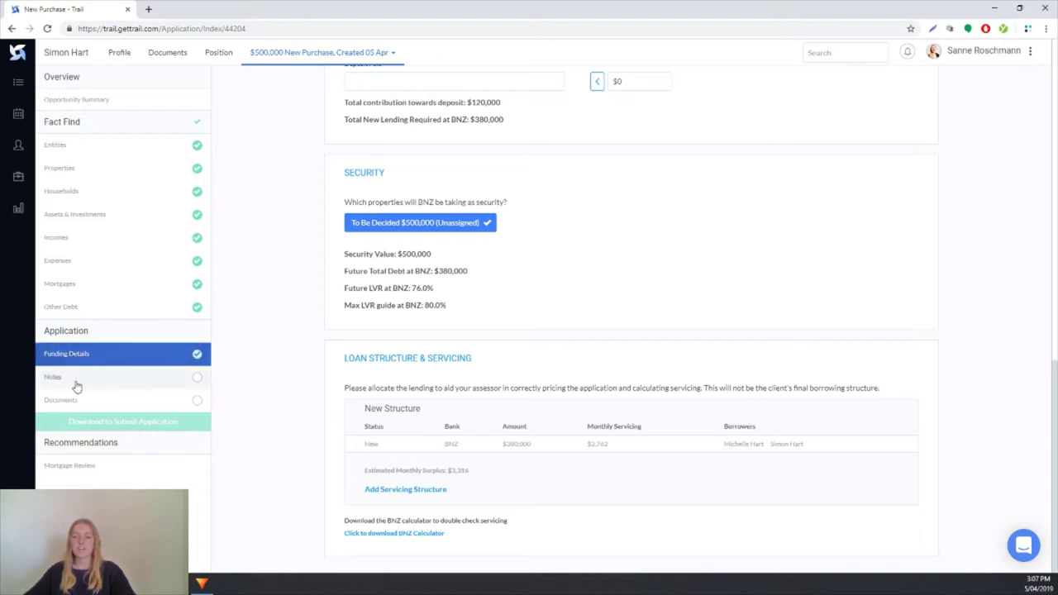
pyautogui.click(52, 377)
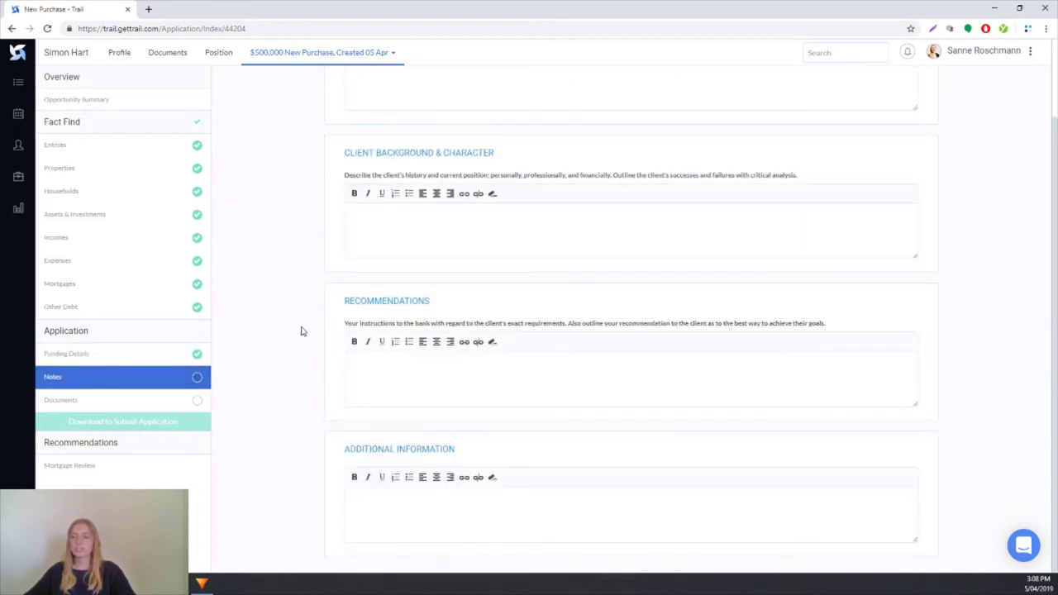
pyautogui.scroll(1, 265, 335)
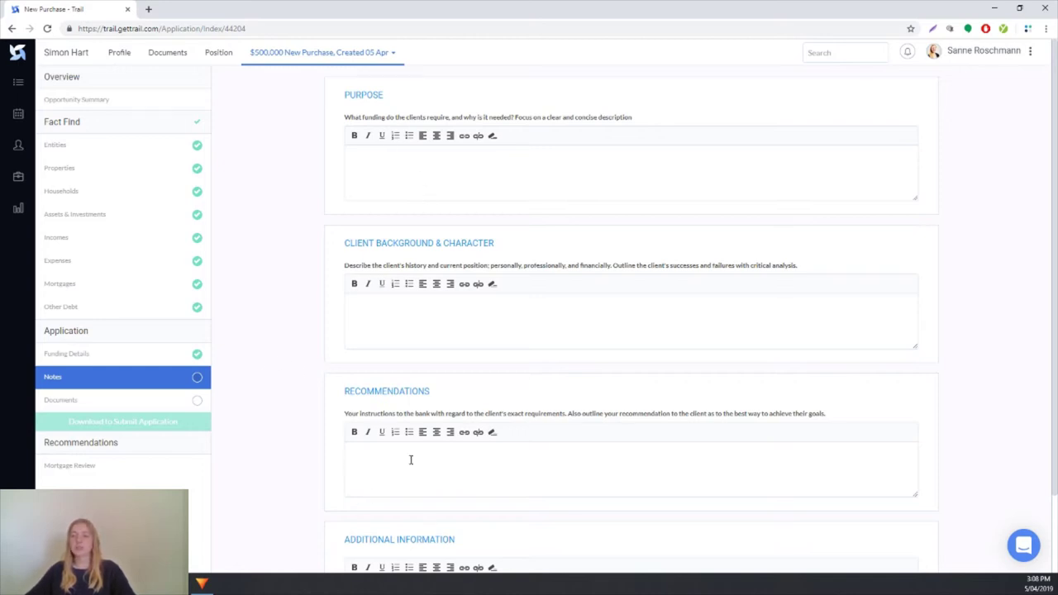
pyautogui.click(196, 377)
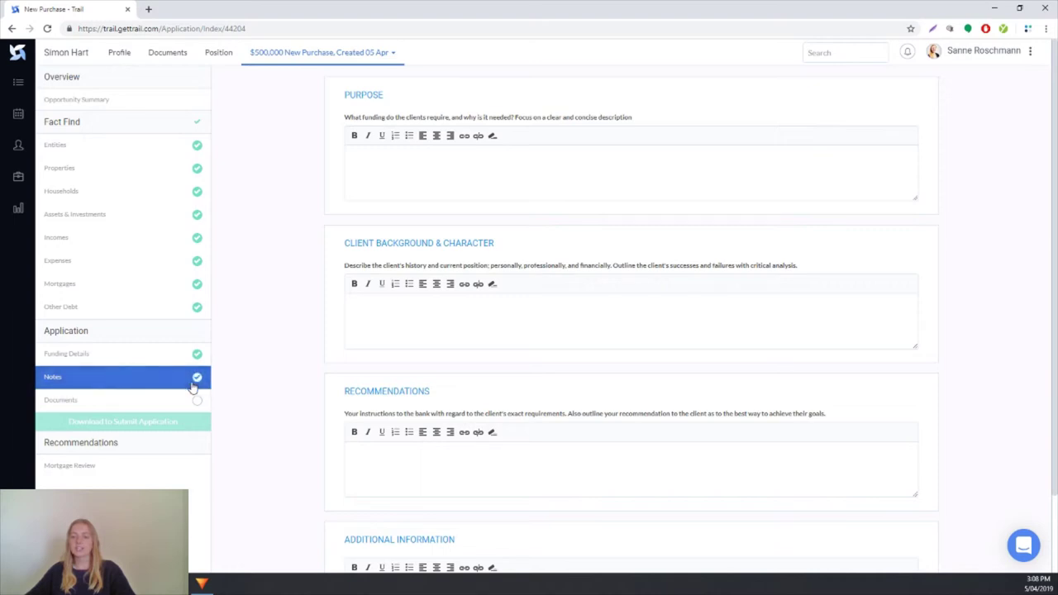
# Step: Reorder documents to Pay Slips, Passport, Bank Statements, Declaration, keep all included, and tick Documents complete
pyautogui.click(57, 403)
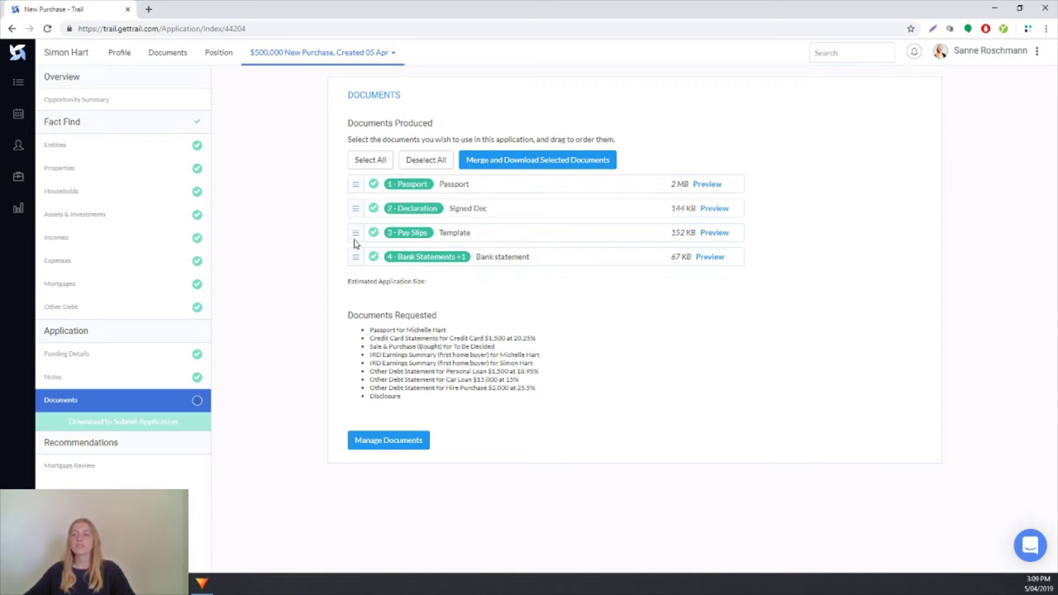
pyautogui.moveTo(354, 235); pyautogui.dragTo(356, 182)
pyautogui.moveTo(355, 232); pyautogui.dragTo(358, 292)
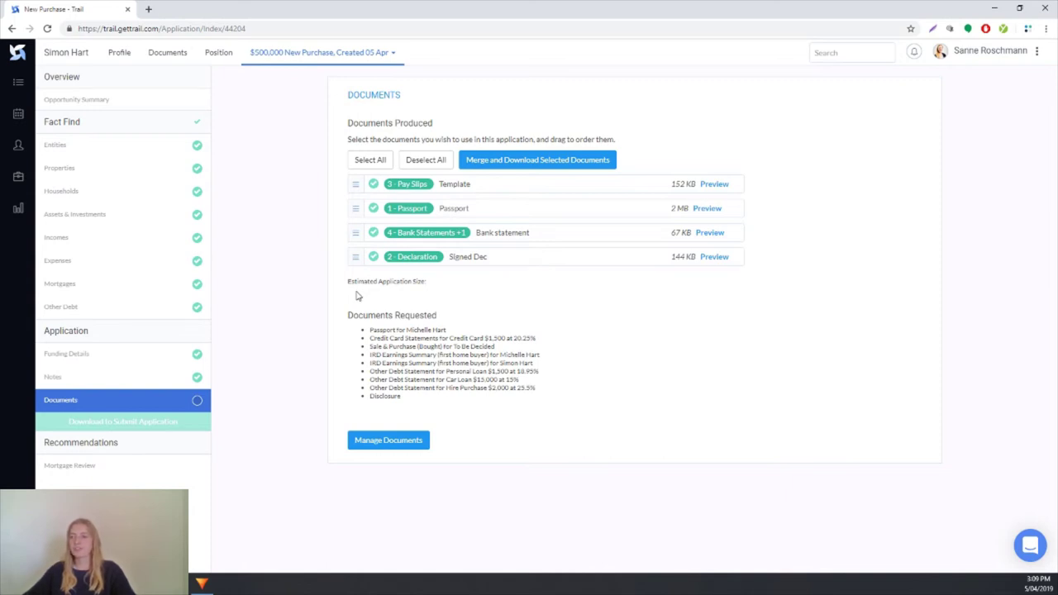
pyautogui.click(373, 234)
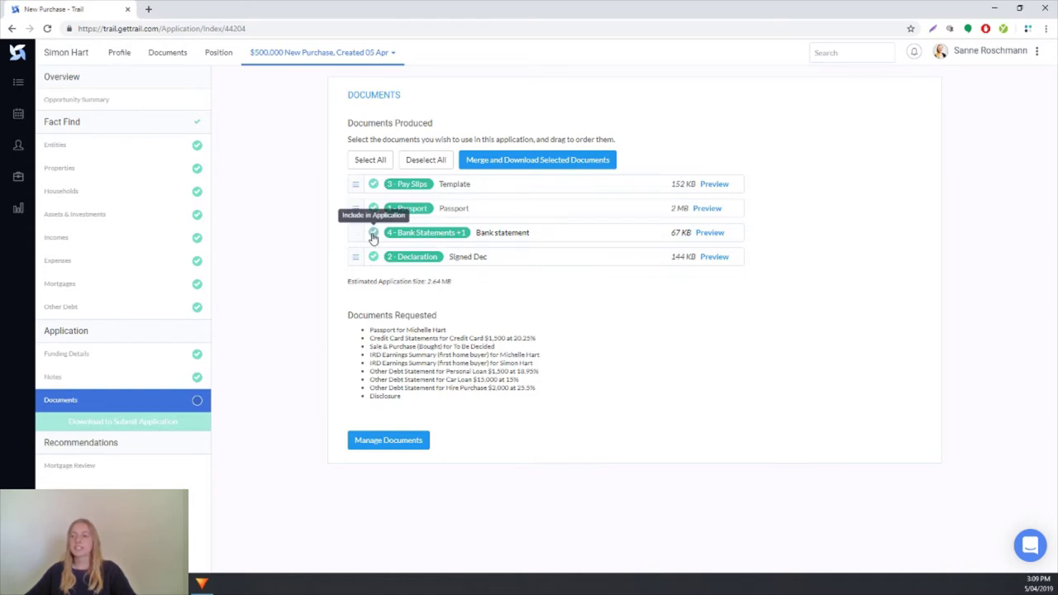
pyautogui.click(374, 235)
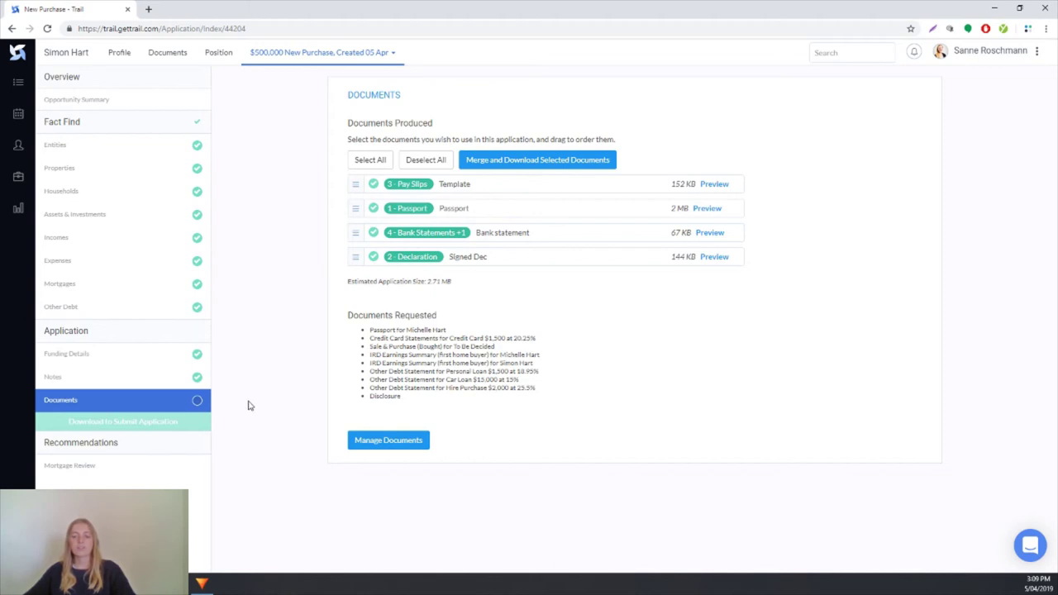
pyautogui.click(198, 402)
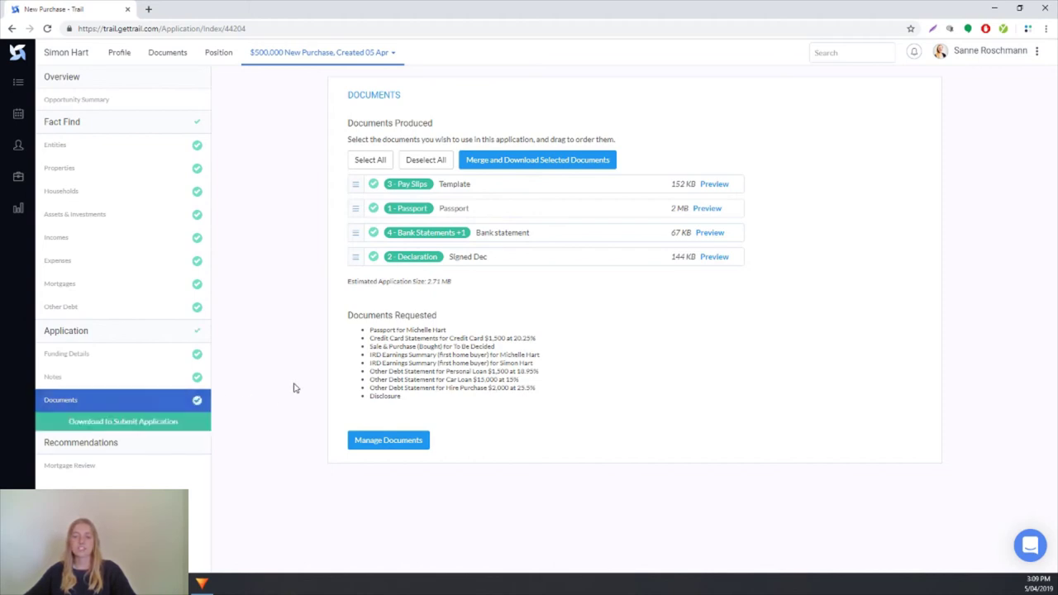
# Step: Confirm submission to BNZ and download the application package as a ZIP
pyautogui.click(121, 423)
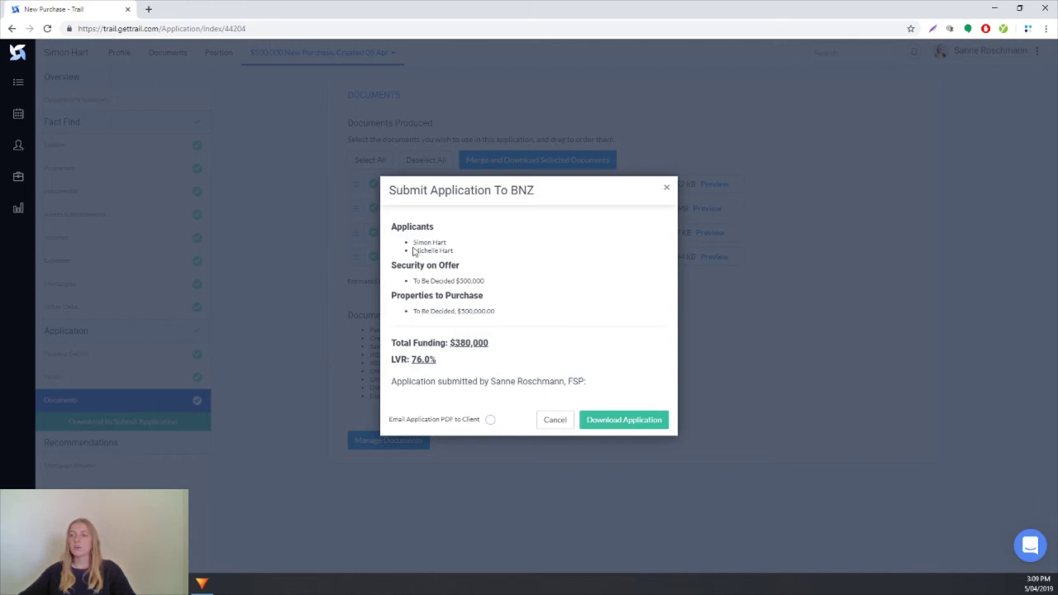
pyautogui.click(612, 422)
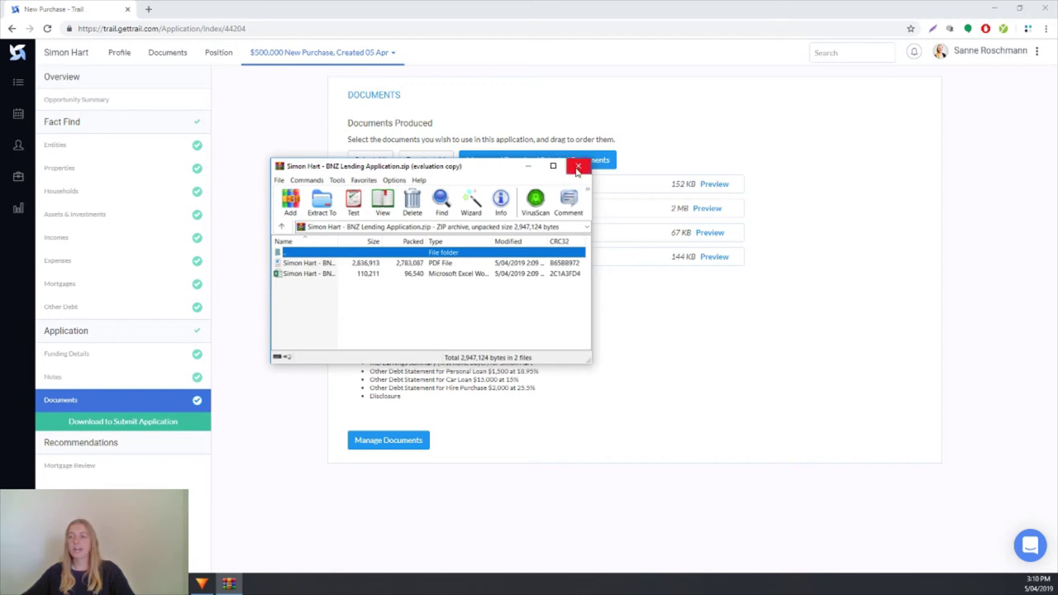
# Step: Close the WinRAR window showing the BNZ Lending Application ZIP's PDF and Excel files
pyautogui.click(579, 168)
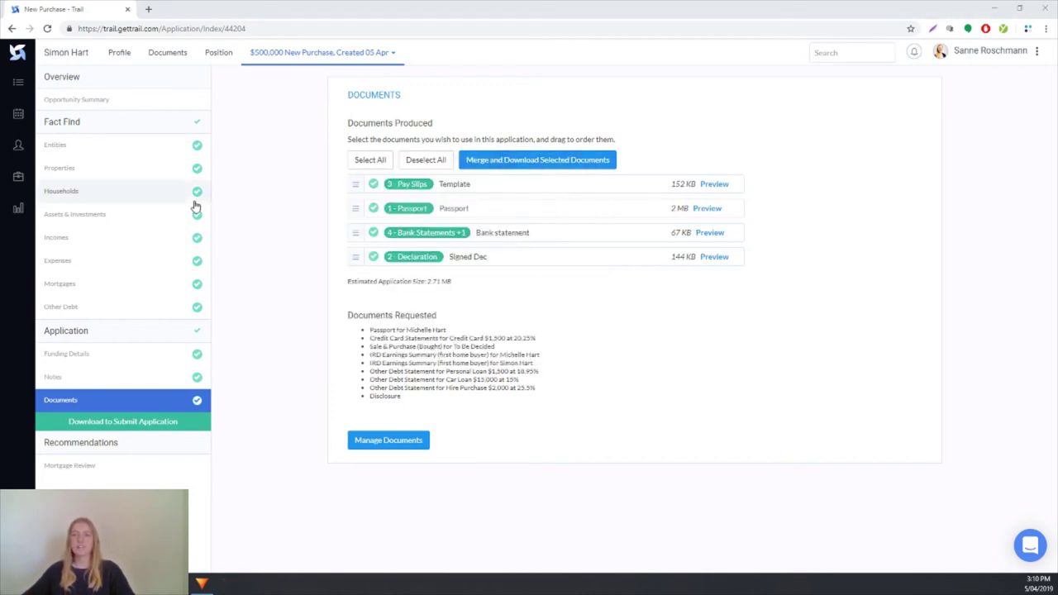
# Step: Move the $500,000 BNZ deal to Application Submitted and mark its review activity done
pyautogui.click(19, 84)
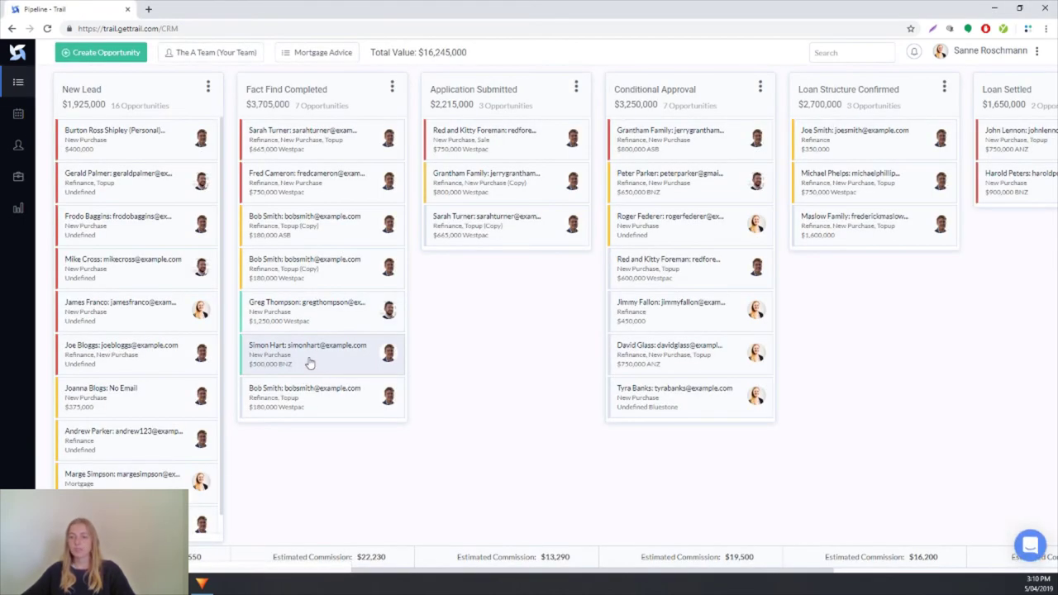
pyautogui.moveTo(285, 354); pyautogui.dragTo(468, 257)
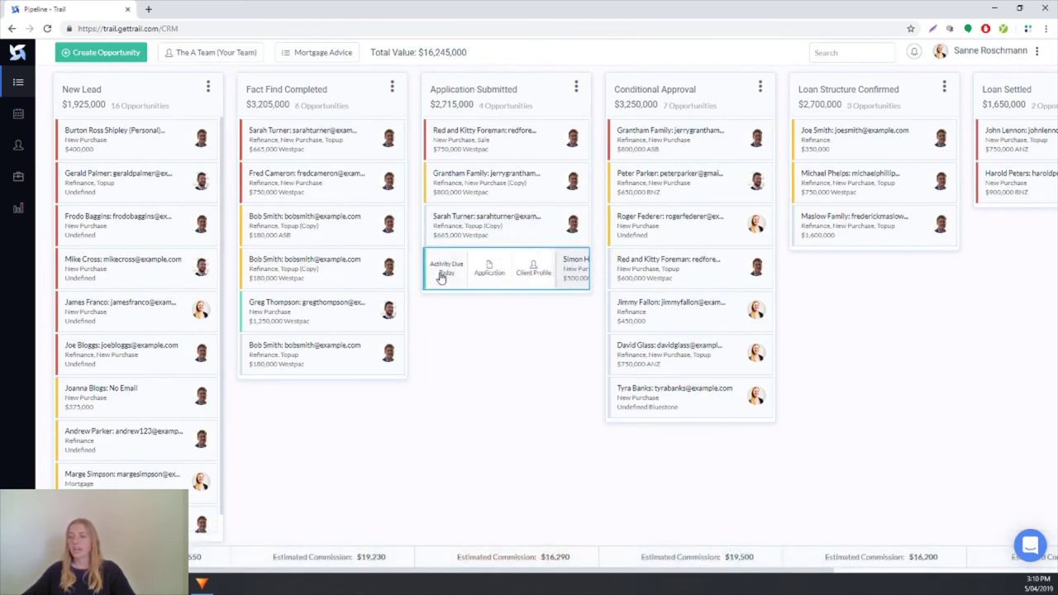
pyautogui.click(444, 276)
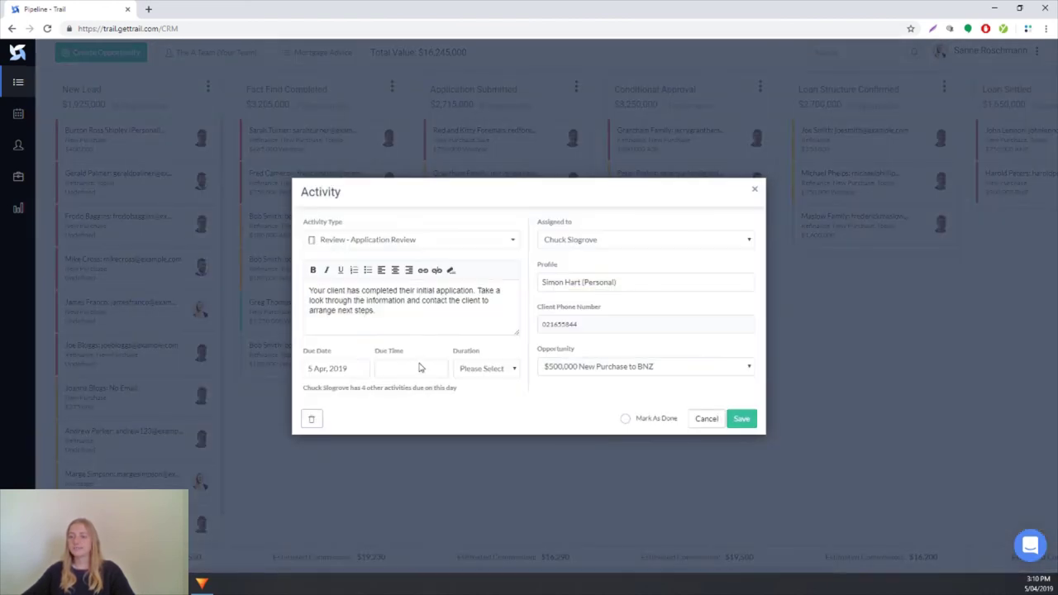
pyautogui.click(624, 419)
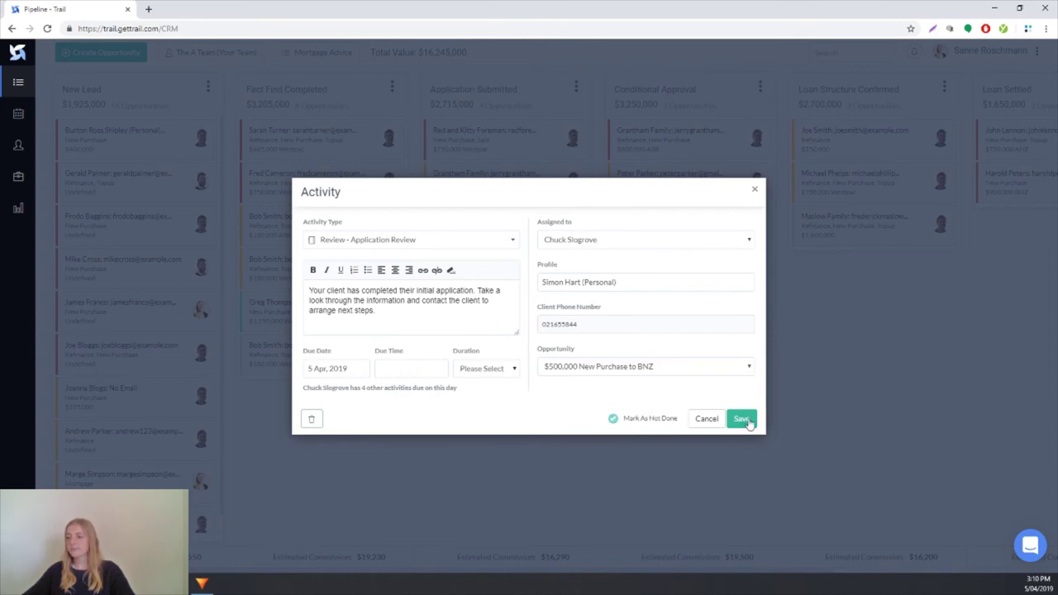
pyautogui.click(748, 419)
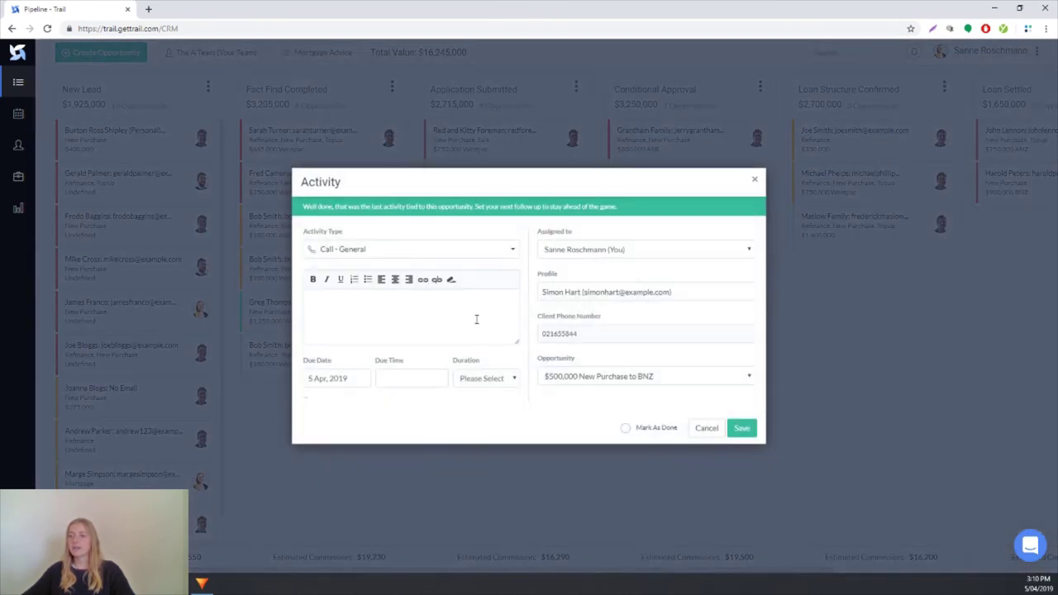
# Step: Draft a Call - Bank Follow Up with note 'Have they asses' due 12 April
pyautogui.click(468, 258)
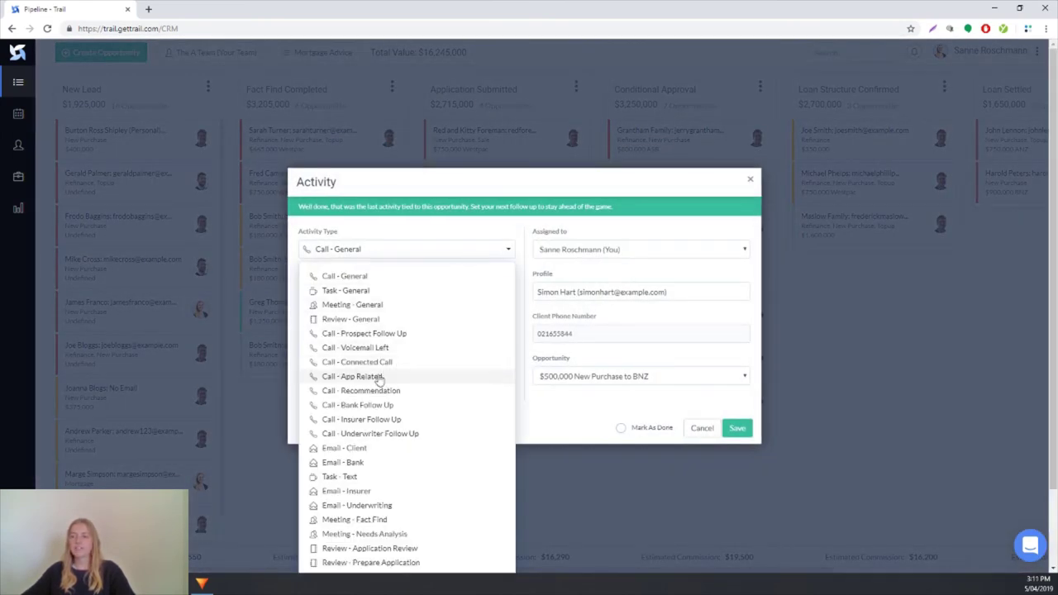
pyautogui.click(374, 405)
pyautogui.click(373, 310)
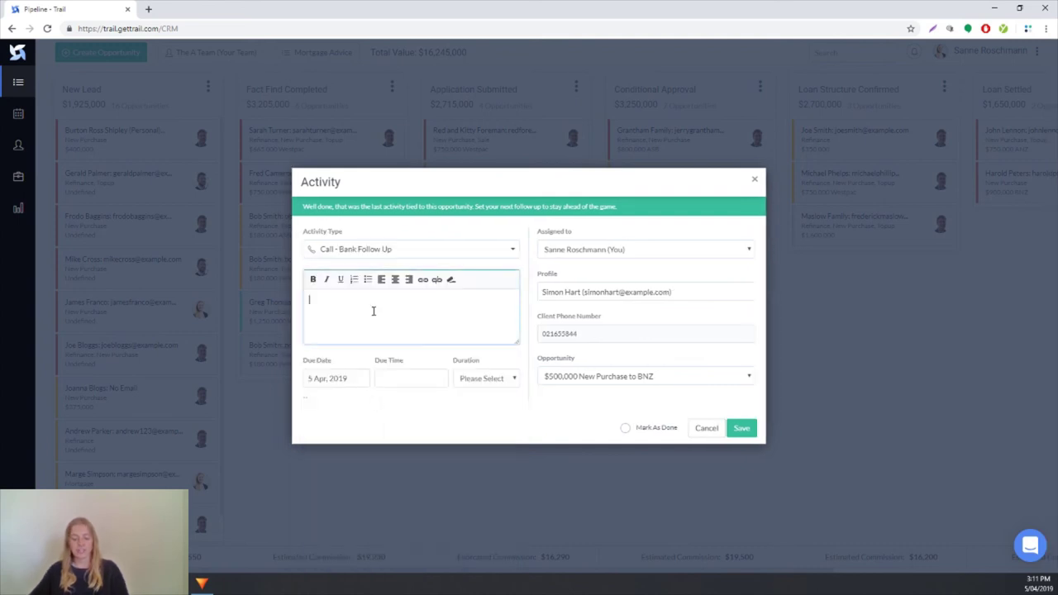
pyautogui.write('Have they a')
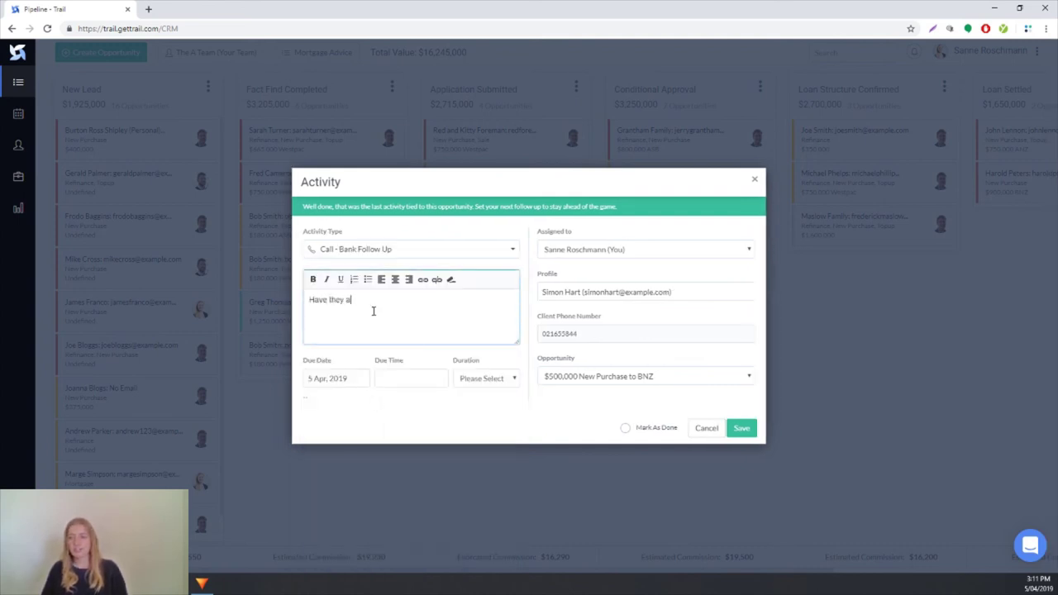
pyautogui.write('ssessed his application')
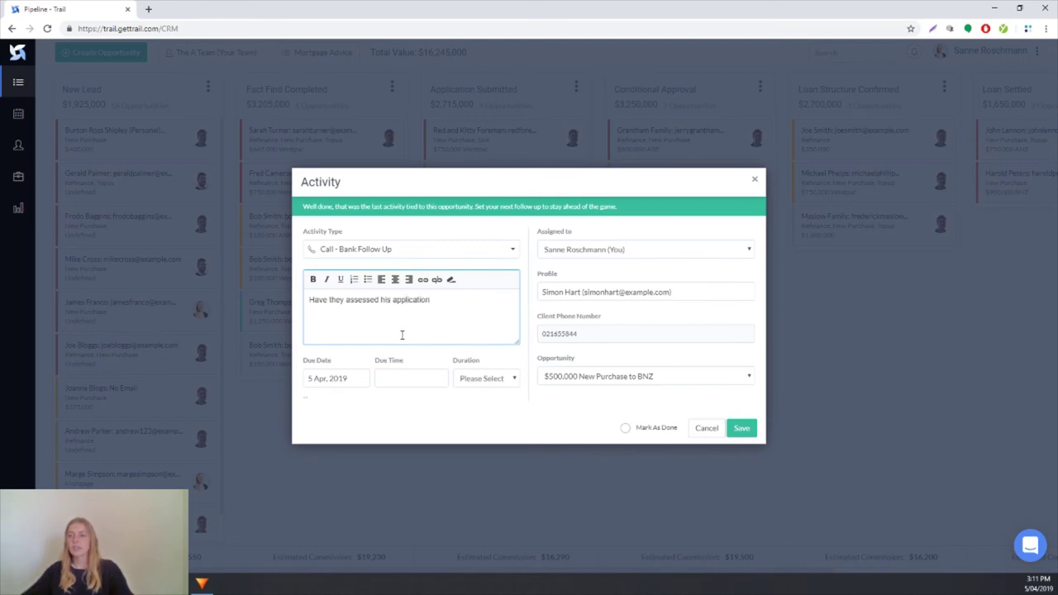
pyautogui.click(328, 379)
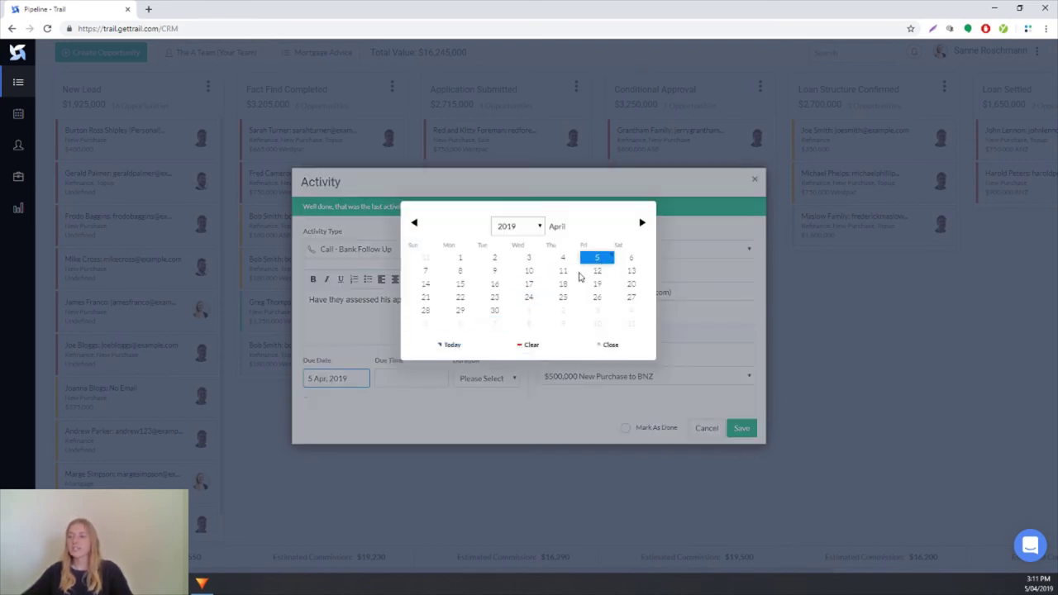
pyautogui.click(597, 271)
# Step: Save the 12 April bank follow-up call activity
pyautogui.click(732, 430)
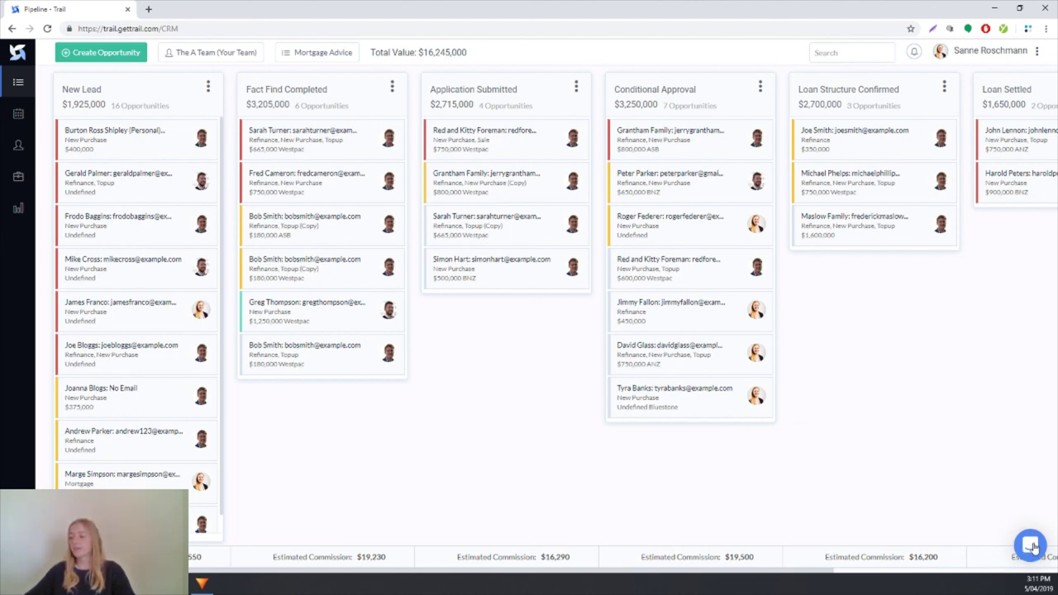
pyautogui.click(1031, 547)
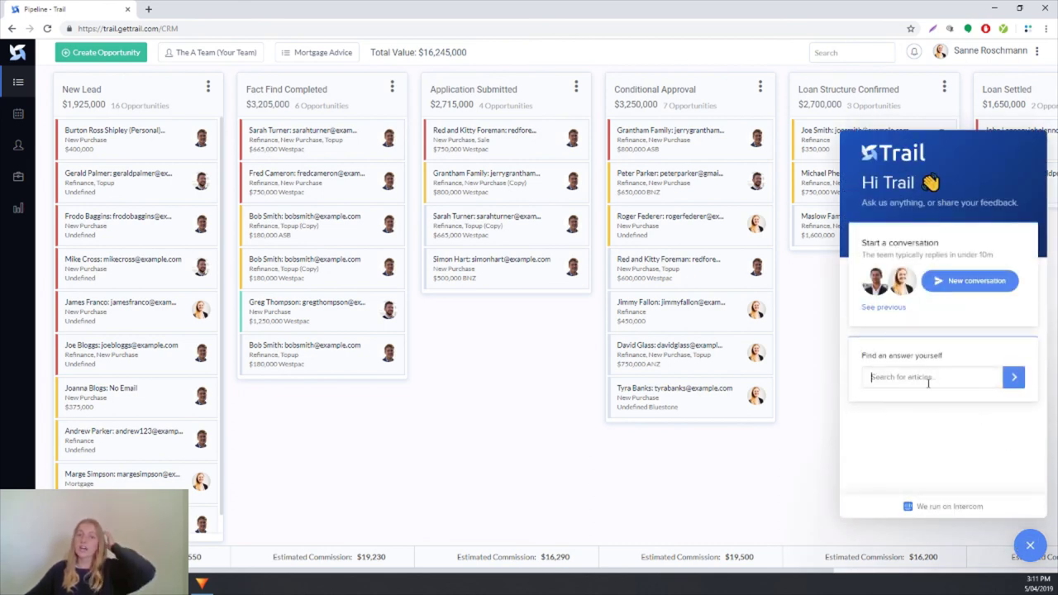
pyautogui.click(966, 293)
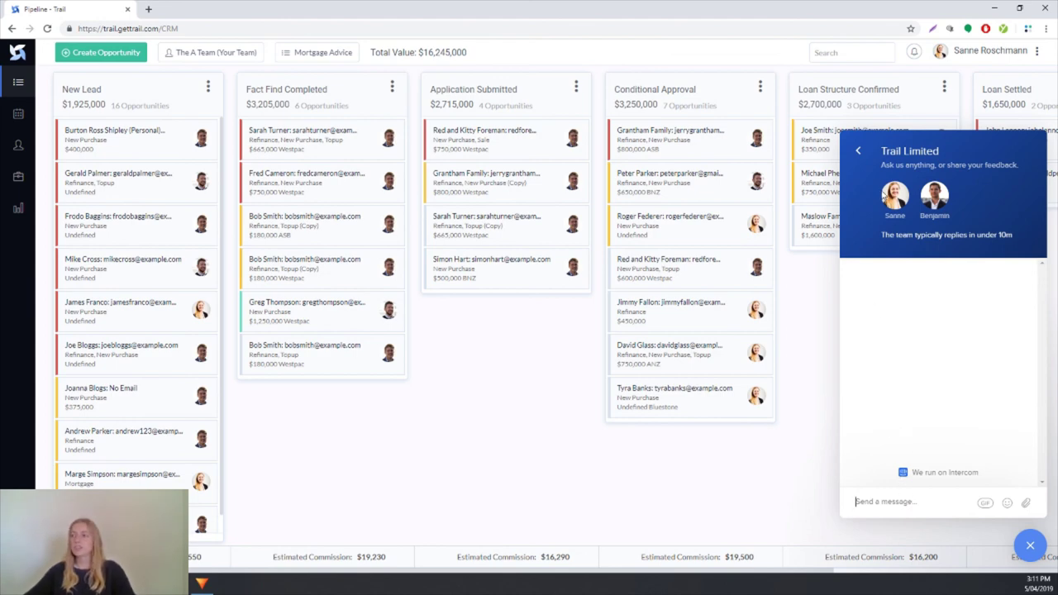
pyautogui.click(1031, 548)
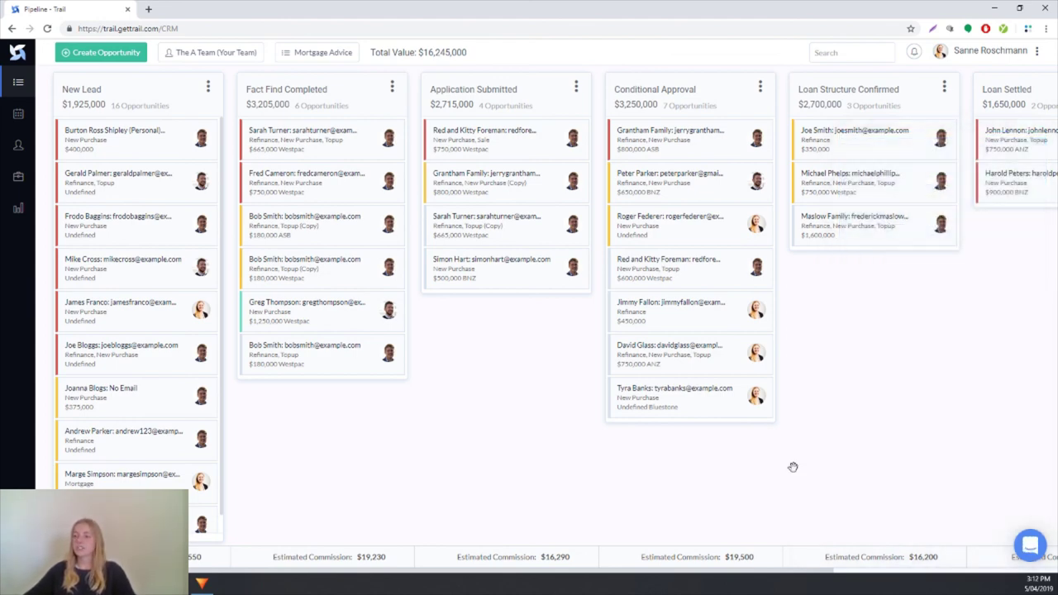